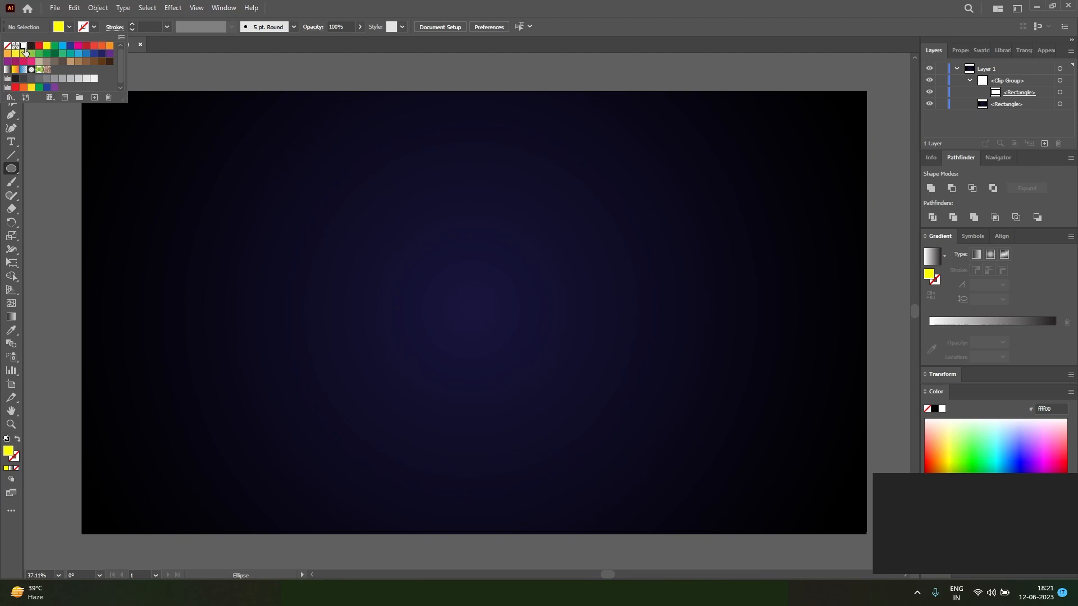
Step: Draw a white circle near the centre of the artboard and scale it to about 484 px in diameter
drag(379, 212, 592, 433)
key(v)
drag(523, 388, 523, 388)
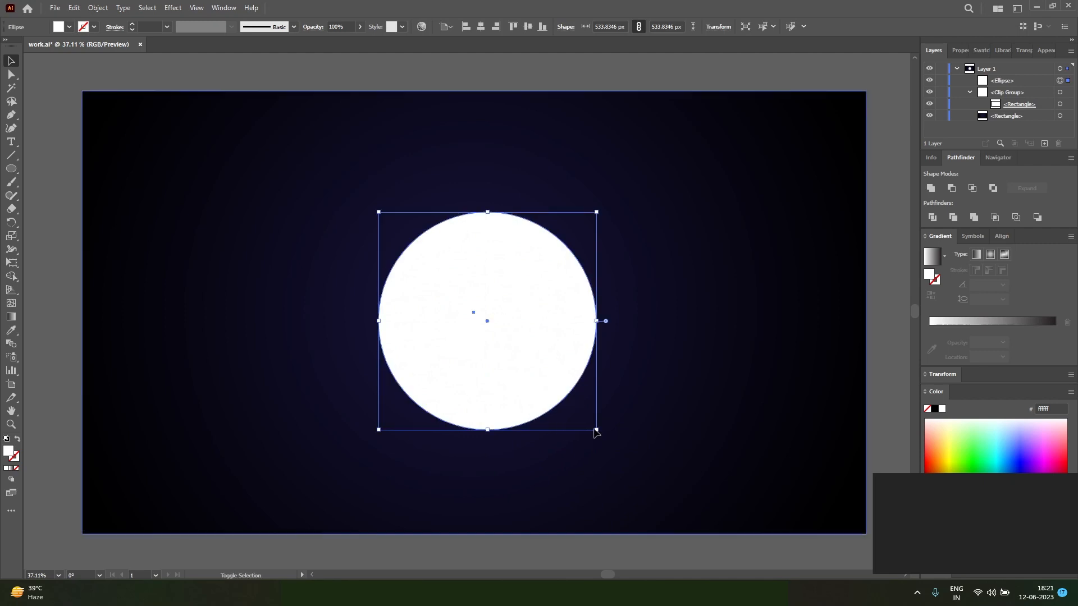
click(595, 430)
click(600, 543)
click(506, 378)
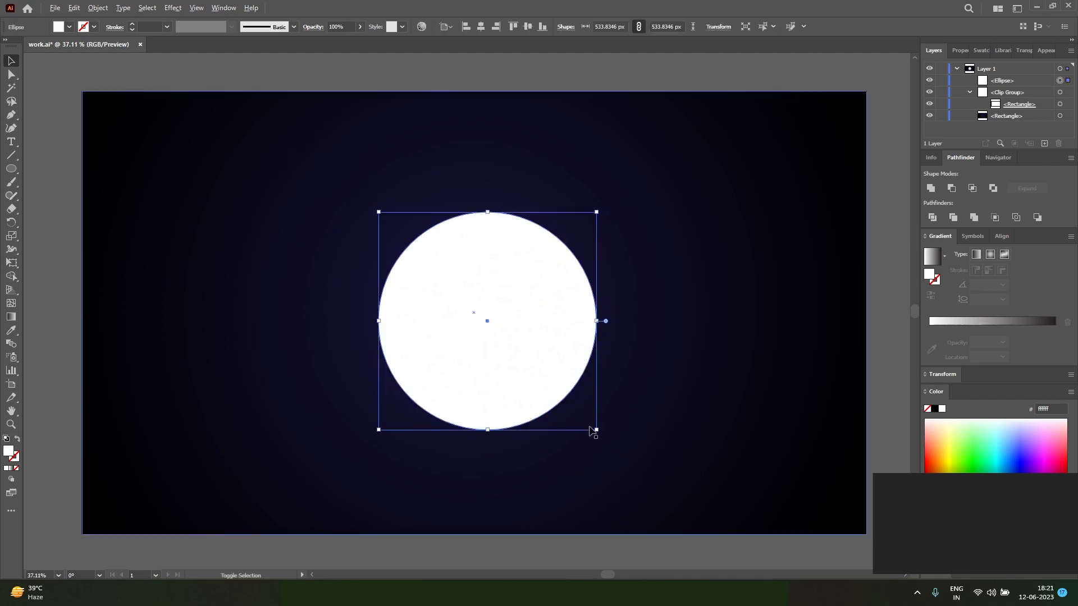
scroll(558, 378, up, 2)
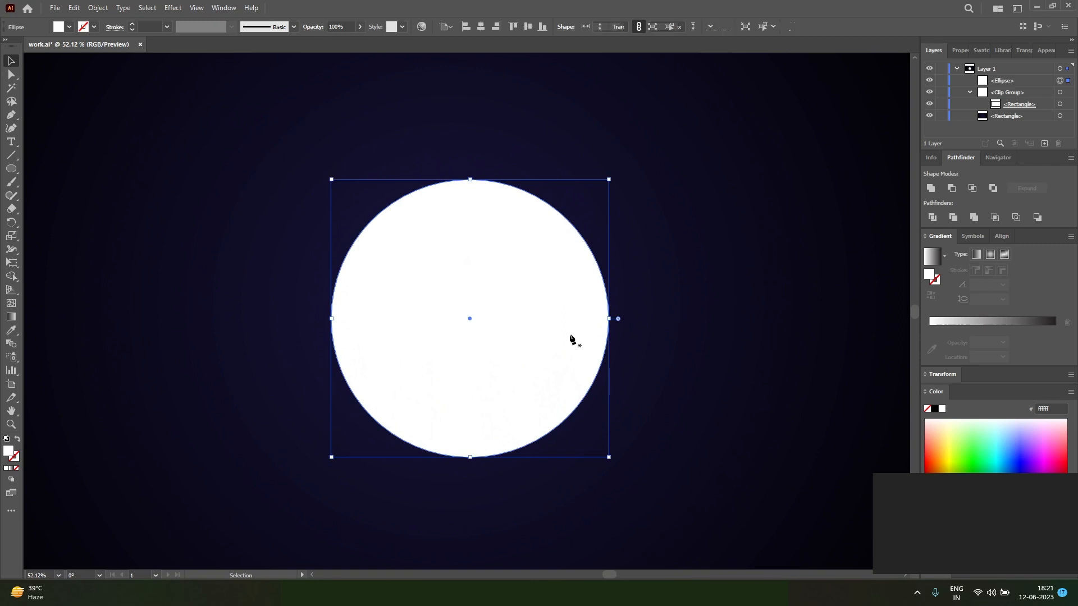
Step: Draw a closed S-shaped band across the circle's upper half with the Pen tool and fill it with the background gradient
key(p)
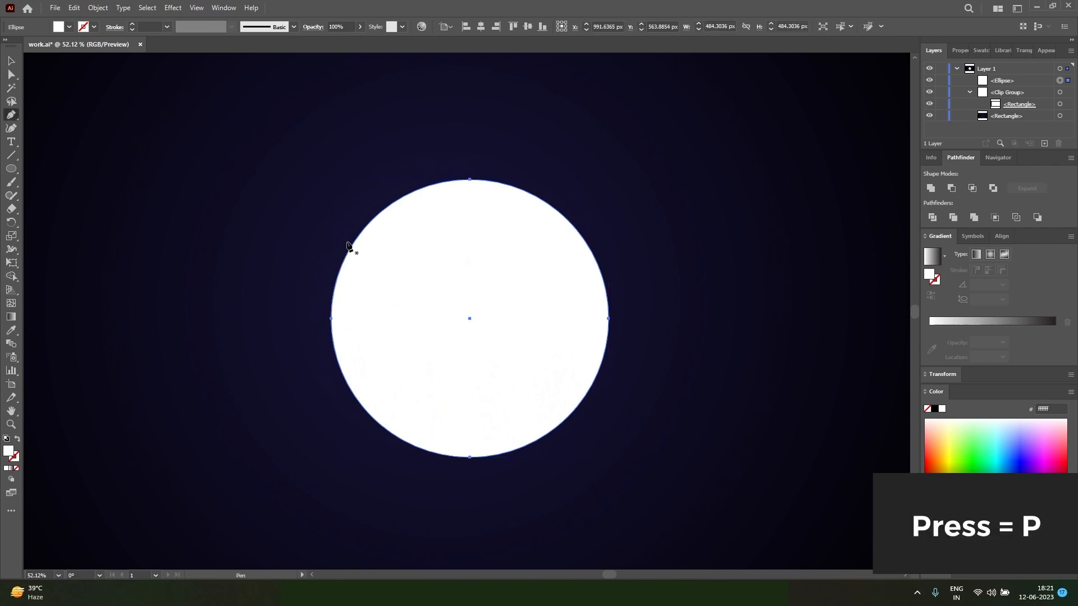
click(368, 223)
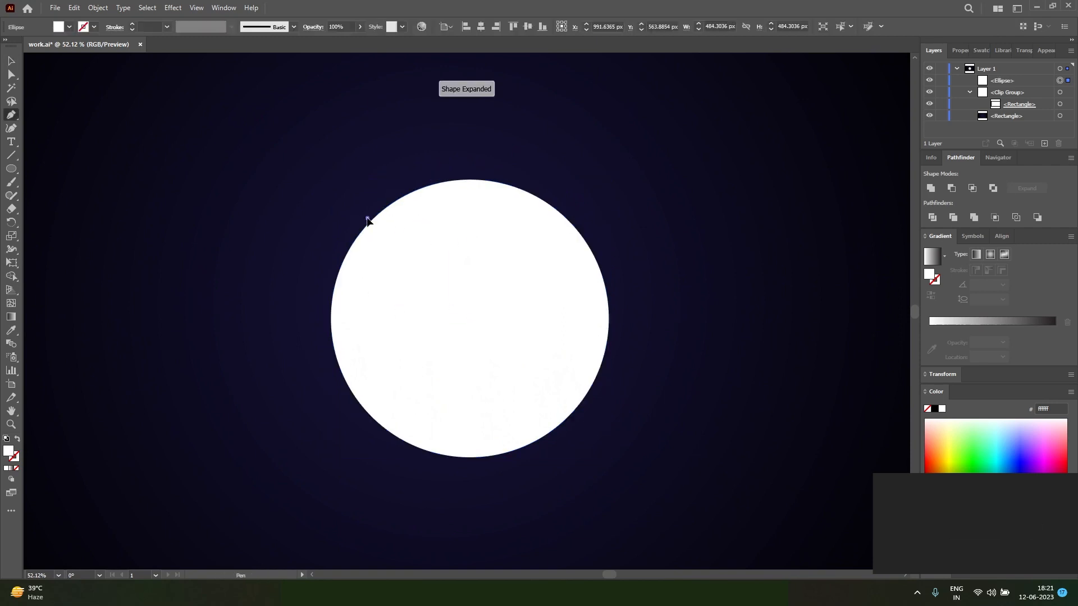
drag(537, 308, 554, 335)
drag(647, 331, 676, 328)
click(646, 331)
click(615, 380)
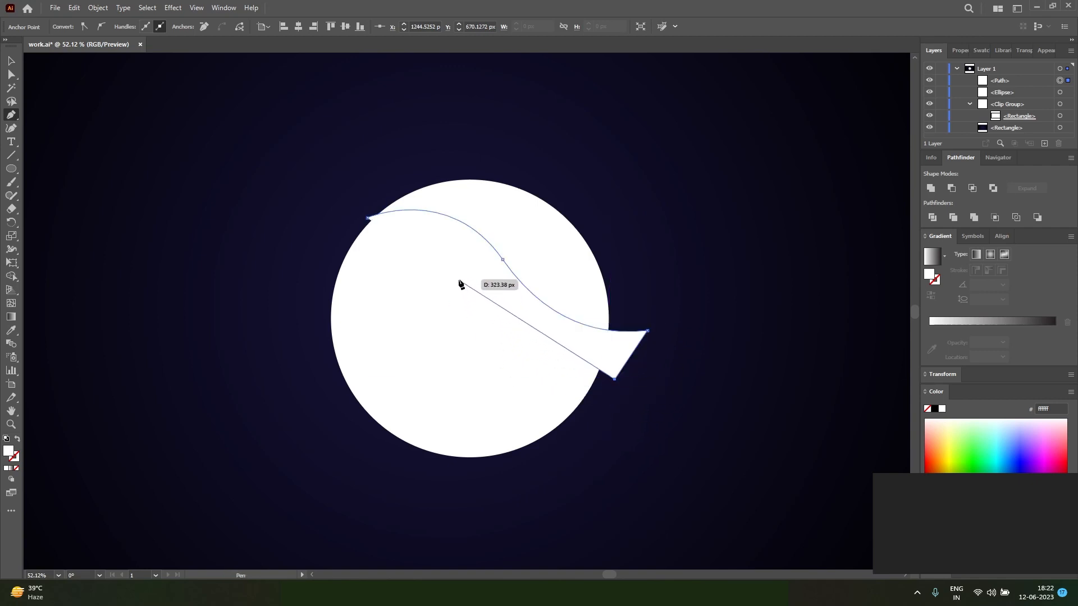
drag(465, 276, 432, 200)
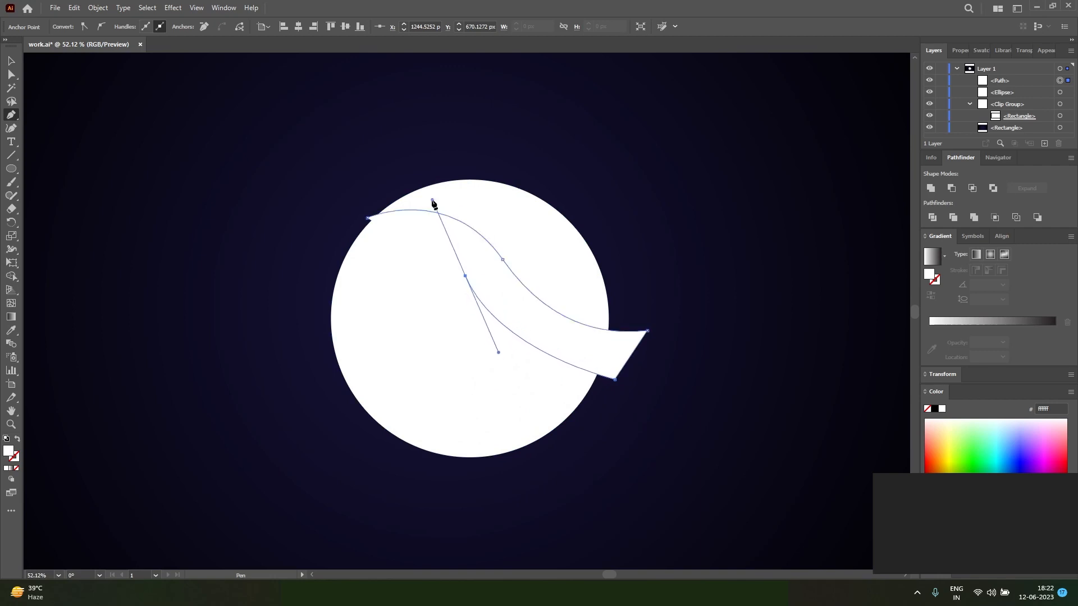
click(331, 232)
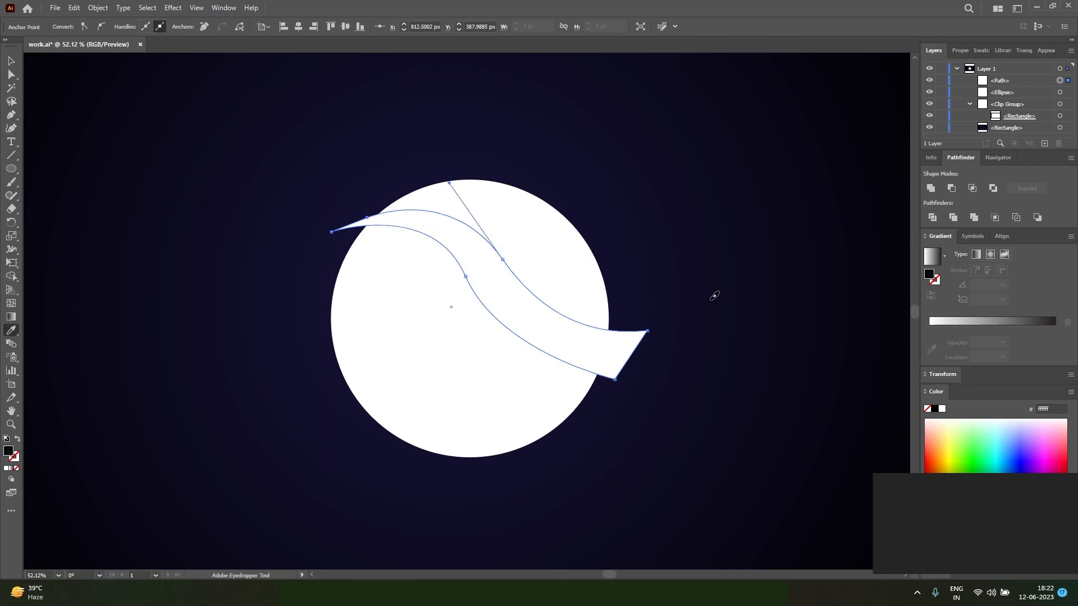
click(715, 296)
Step: Reshape the band's upper and lower edges by adjusting their middle anchors and handles so it bulges more towards its wide end
alt+scroll(455, 288, up, 1)
key(a)
key(ctrl+h)
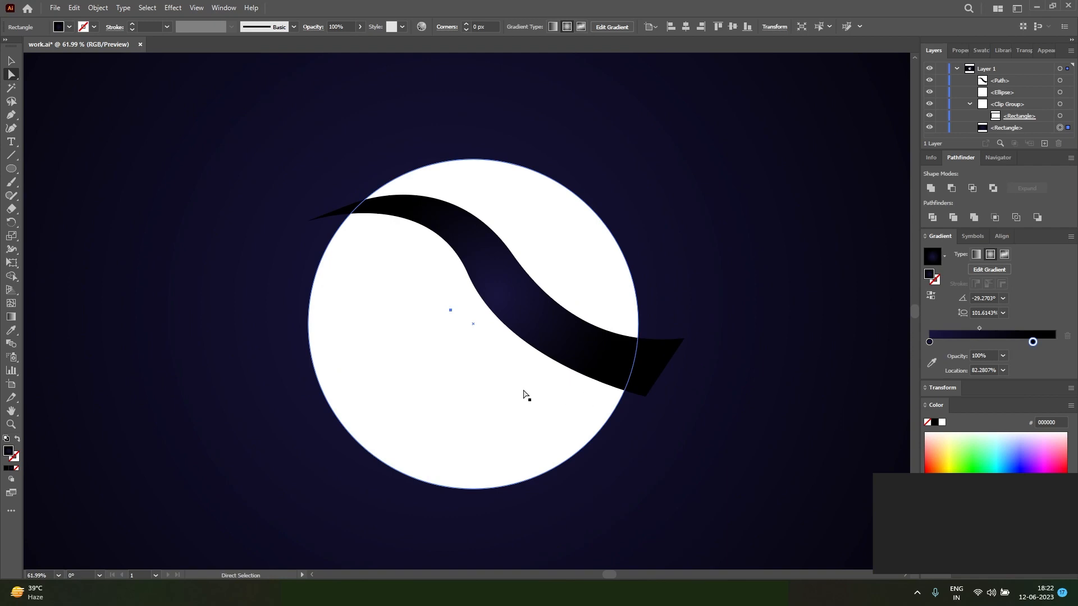
scroll(451, 388, left, 1)
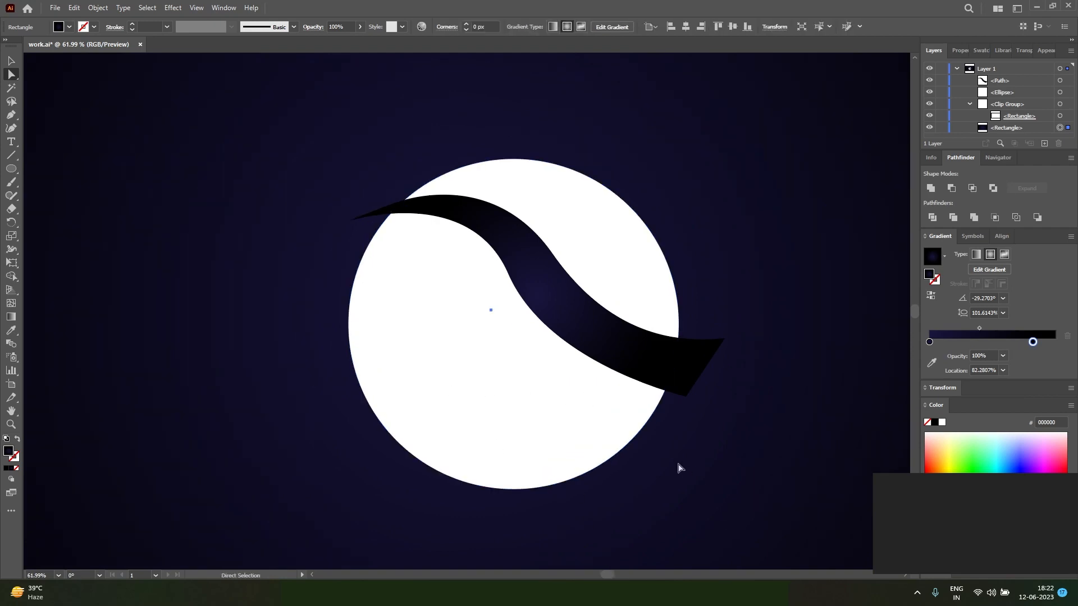
scroll(682, 469, up, 1)
click(538, 344)
scroll(473, 325, up, 1)
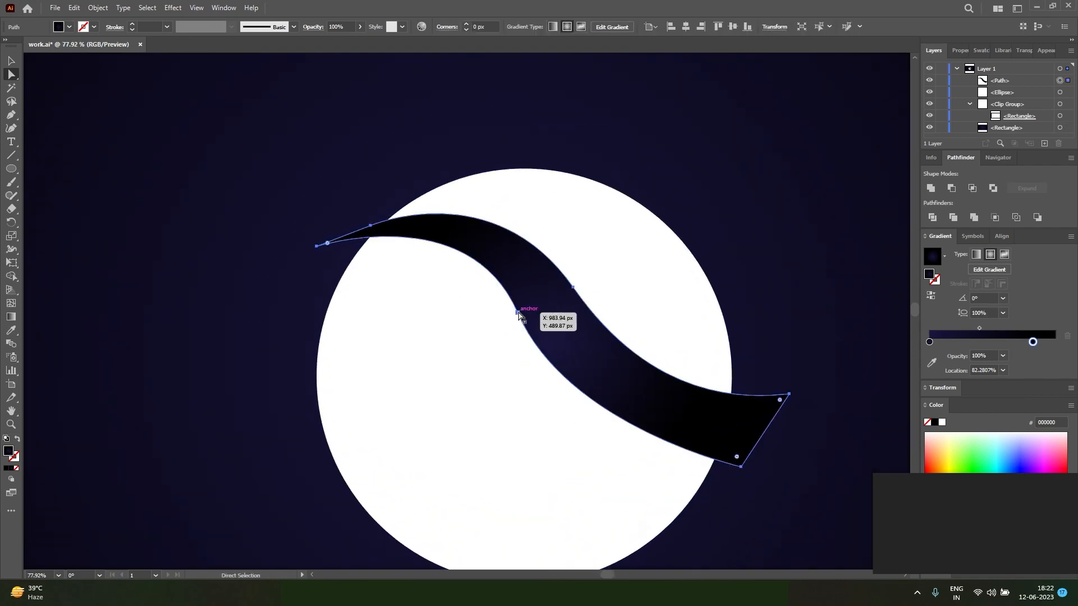
click(517, 312)
drag(566, 427, 606, 495)
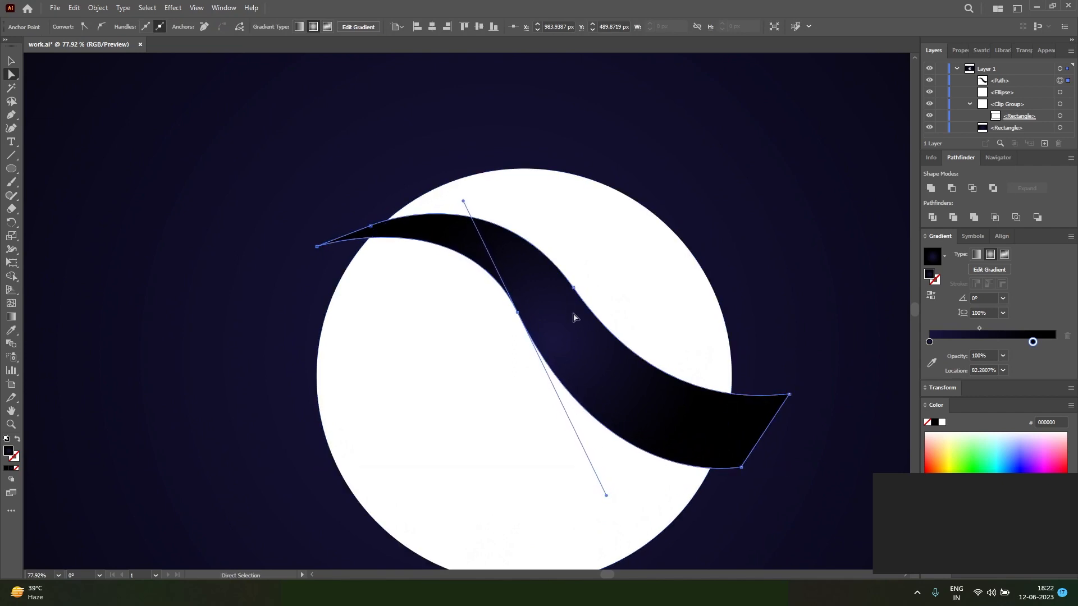
click(755, 516)
click(599, 364)
drag(574, 291, 576, 293)
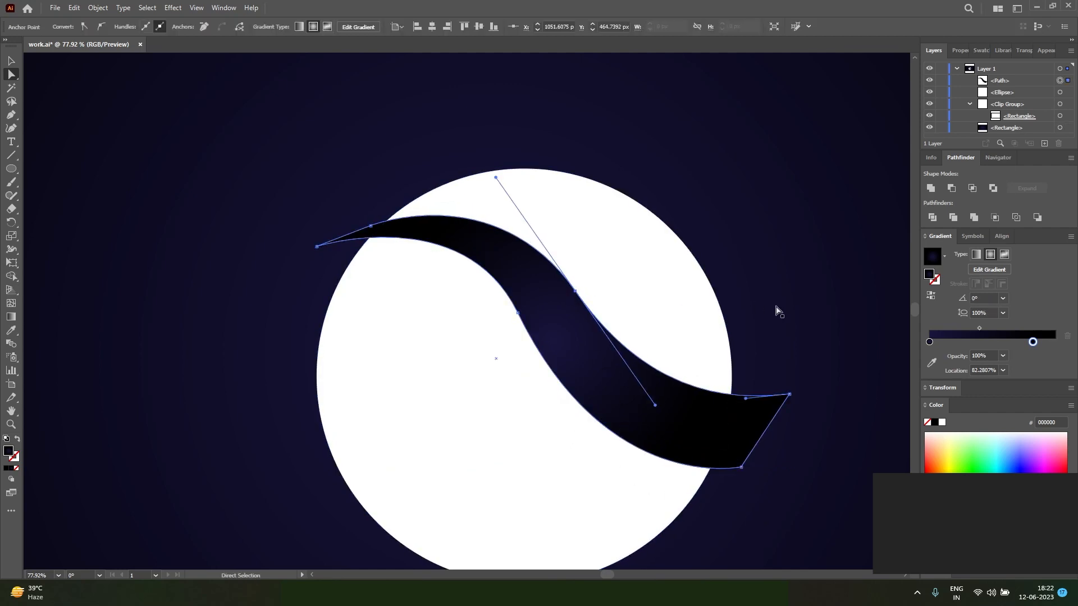
click(774, 307)
Step: Draw the lower edge of a second wavy band across the circle's lower half, swapping fill and stroke to show only its outline
ctrl+alt+click(512, 366)
scroll(512, 366, left, 2)
key(p)
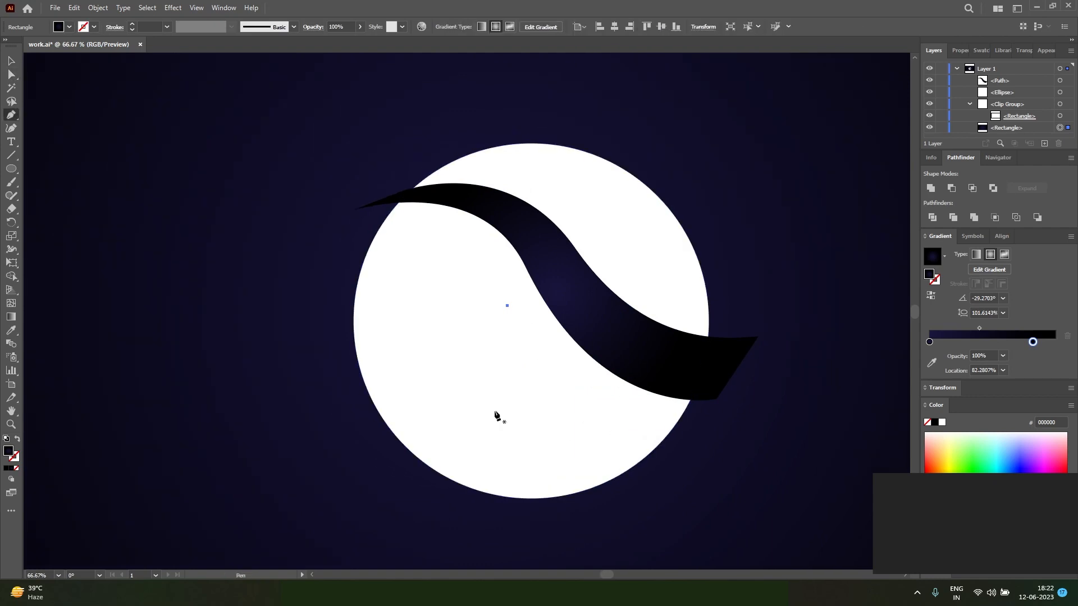
click(356, 282)
key(ctrl+z)
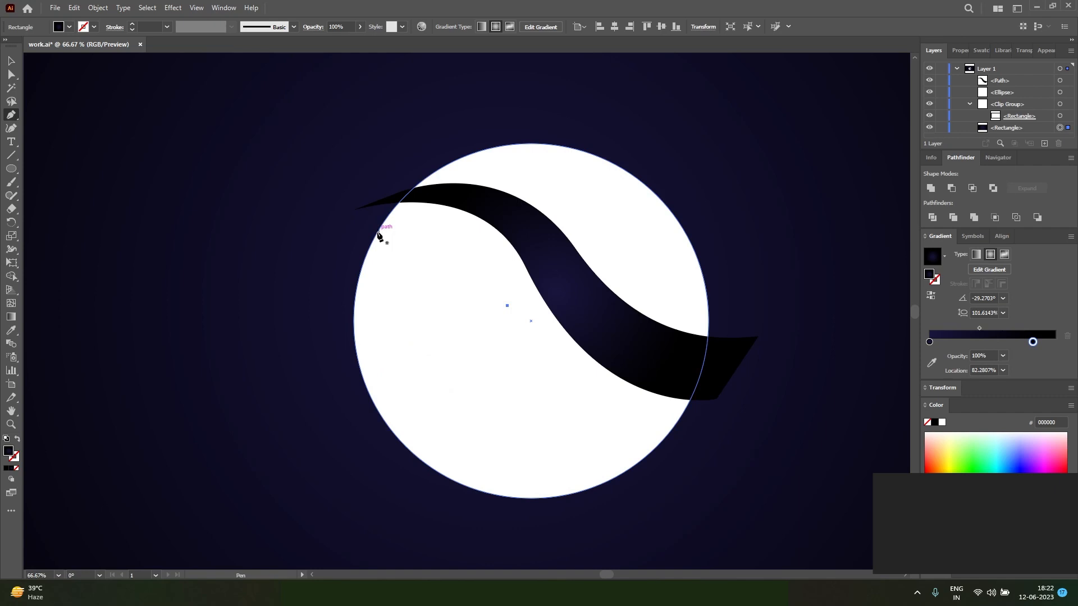
click(353, 273)
drag(474, 397, 582, 415)
scroll(657, 450, down, 1)
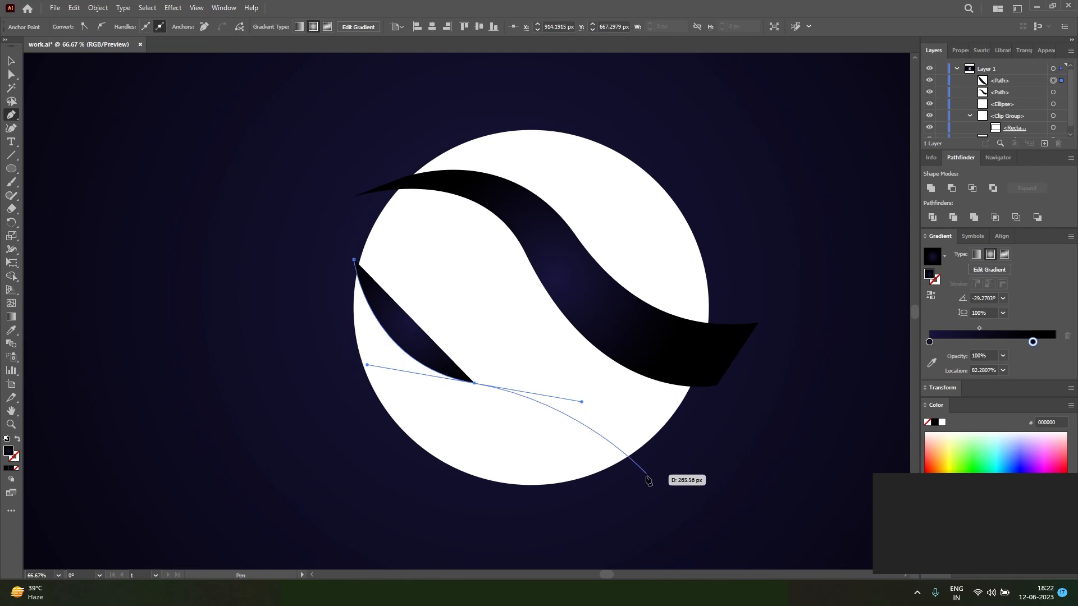
scroll(628, 504, down, 1)
click(616, 505)
drag(614, 503, 618, 510)
key(x)
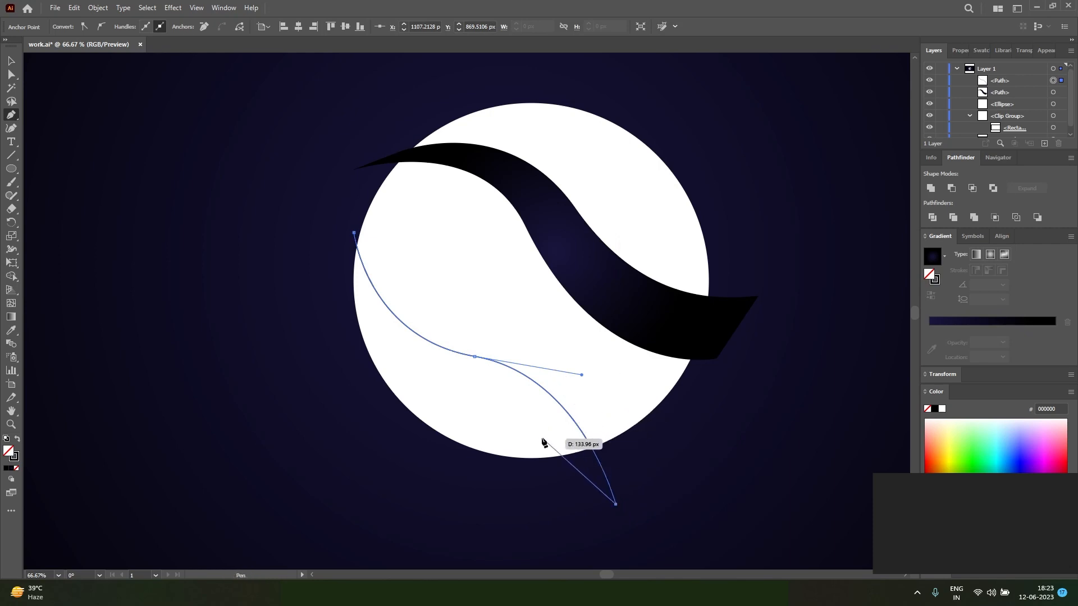
Step: Draw the second band's upper edge back to the circle's left side, redoing its middle curve, and close the path
click(633, 433)
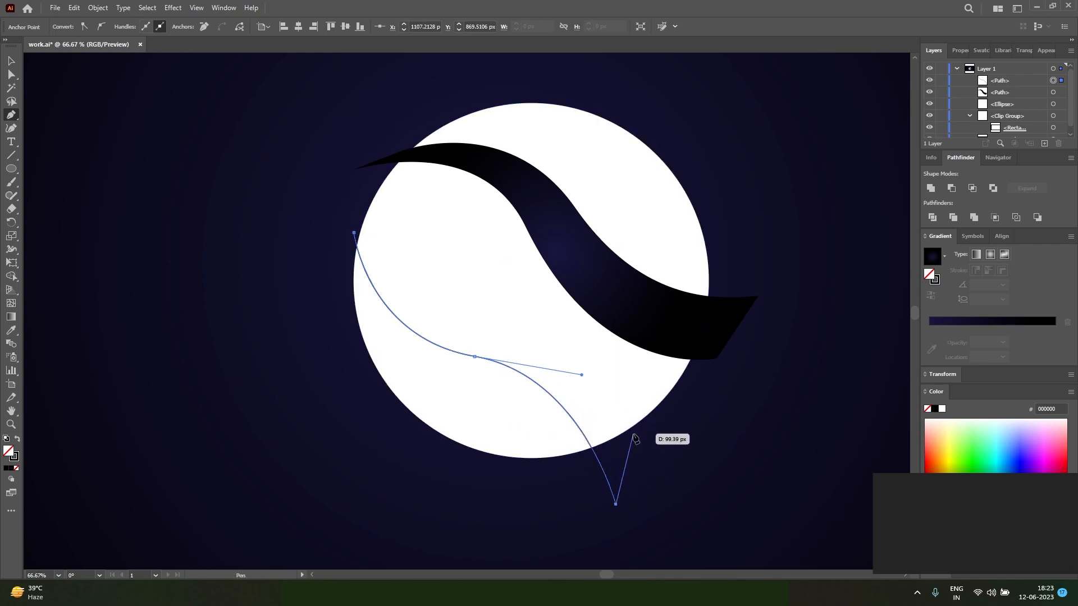
drag(467, 326, 350, 324)
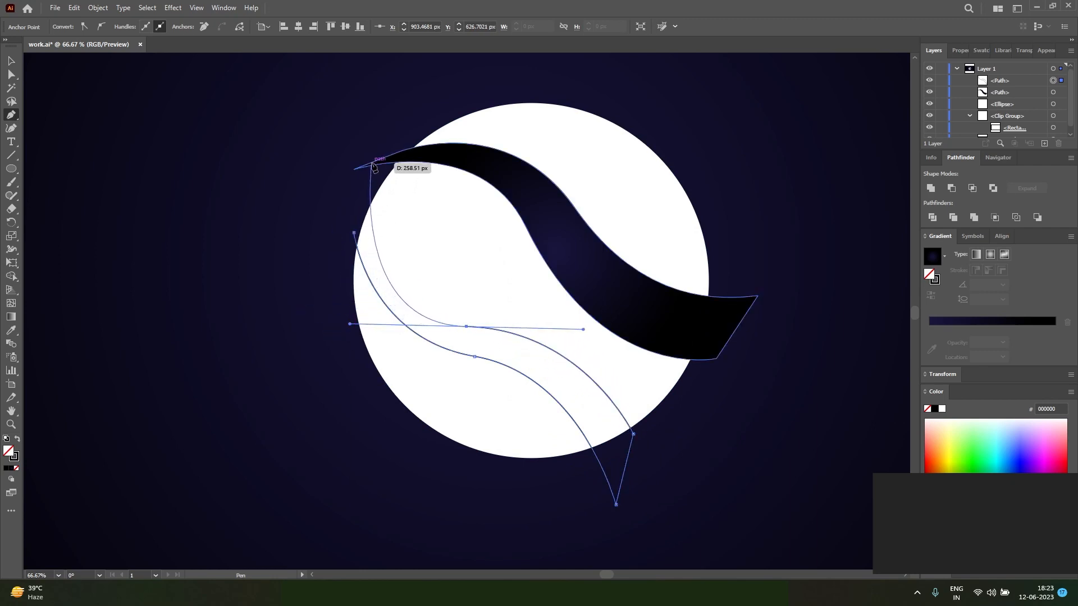
key(ctrl+z)
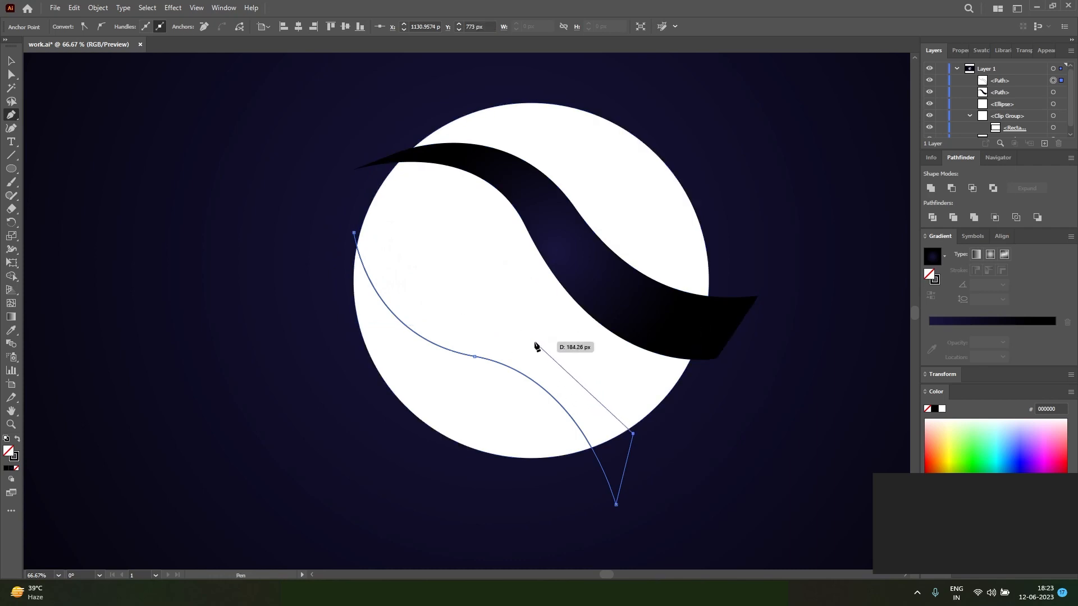
drag(531, 336, 447, 303)
drag(365, 210, 322, 97)
key(a)
key(p)
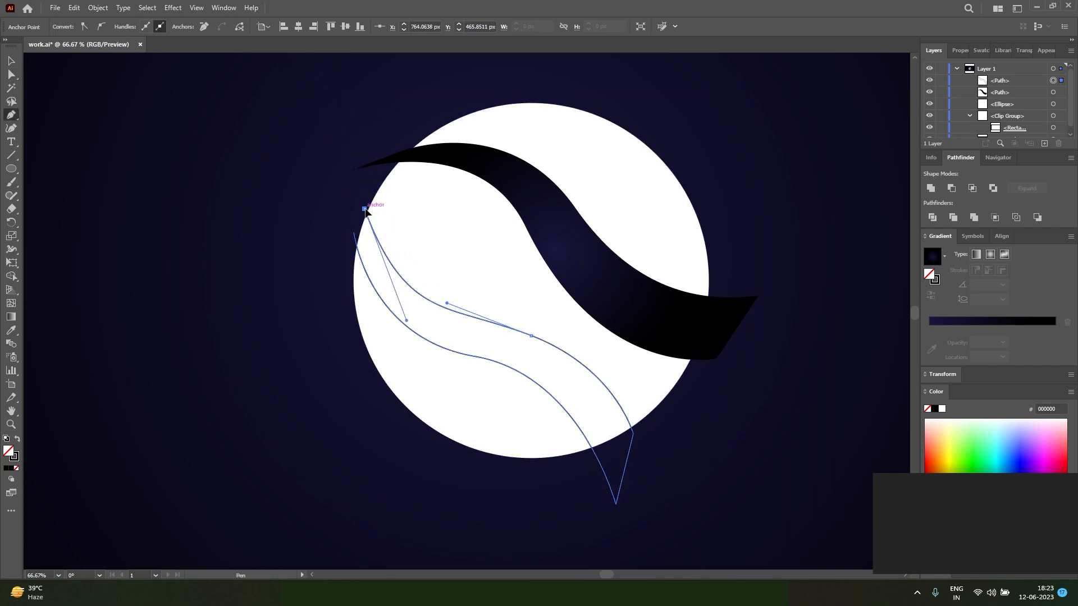
drag(355, 234, 355, 234)
Step: Narrow the second band's left tip, smooth its middle curves, and fill the band with the background gradient
scroll(467, 333, up, 1)
key(a)
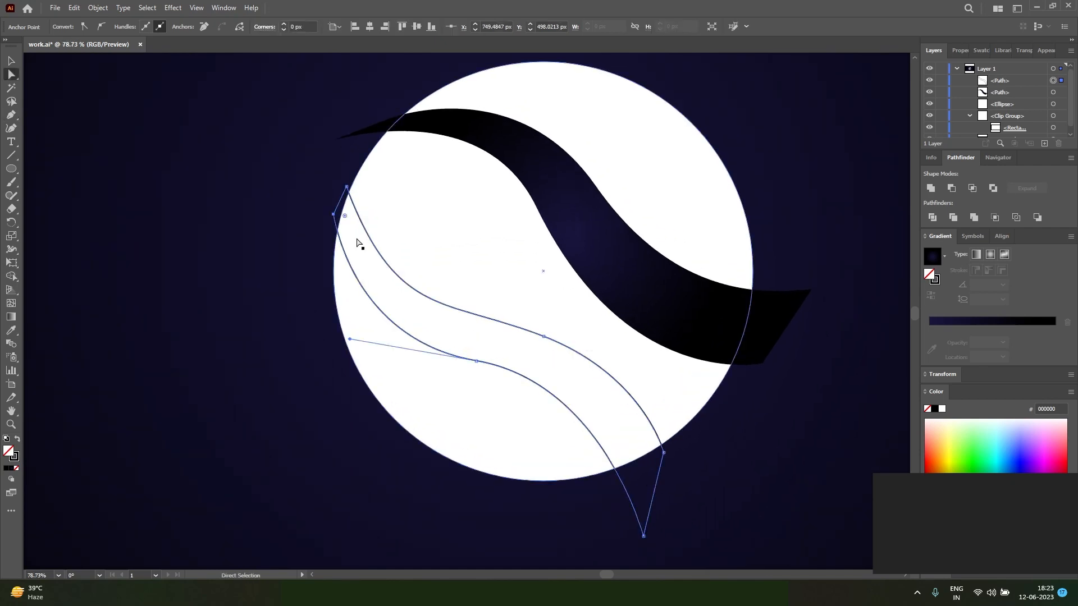
drag(348, 187, 341, 199)
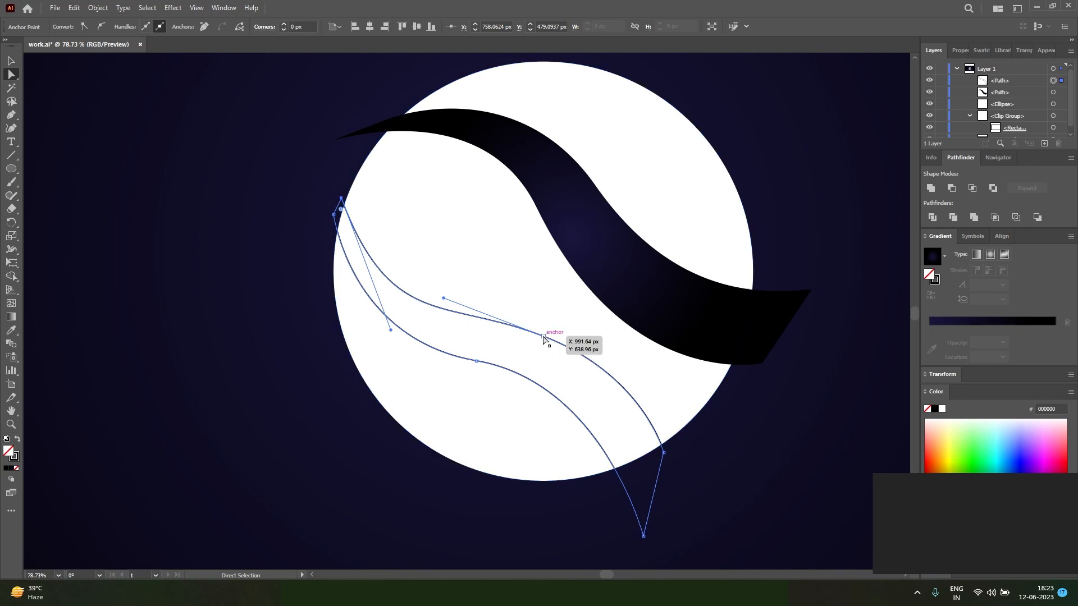
drag(543, 336, 543, 340)
drag(641, 380, 664, 372)
drag(476, 362, 479, 371)
key(i)
click(662, 306)
Step: Subtract both wavy bands from the white circle with Minus Front
key(v)
shift+click(689, 321)
shift+click(769, 240)
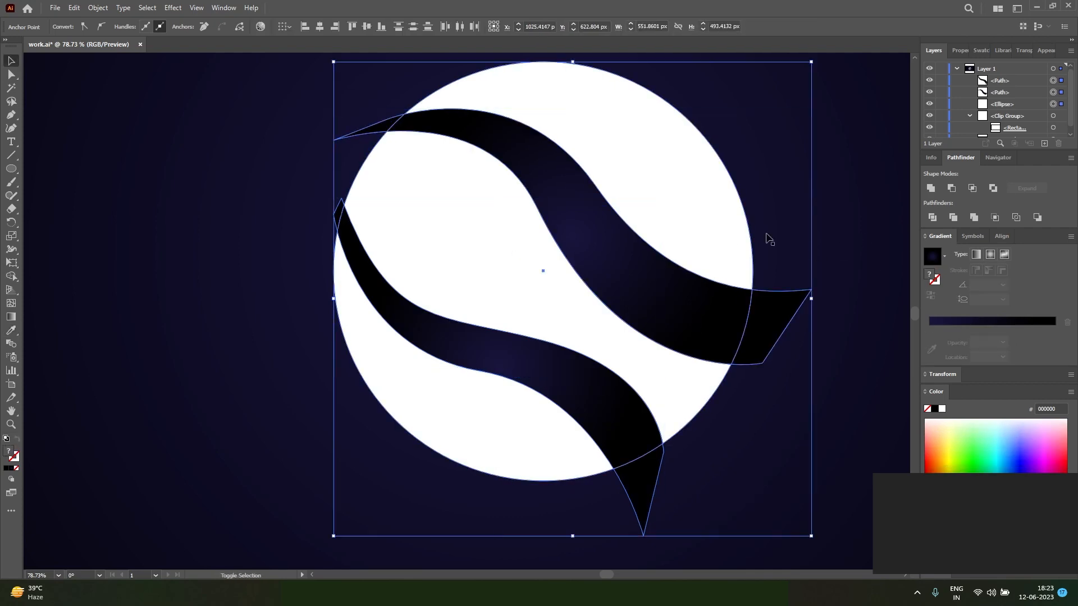
click(951, 189)
click(815, 408)
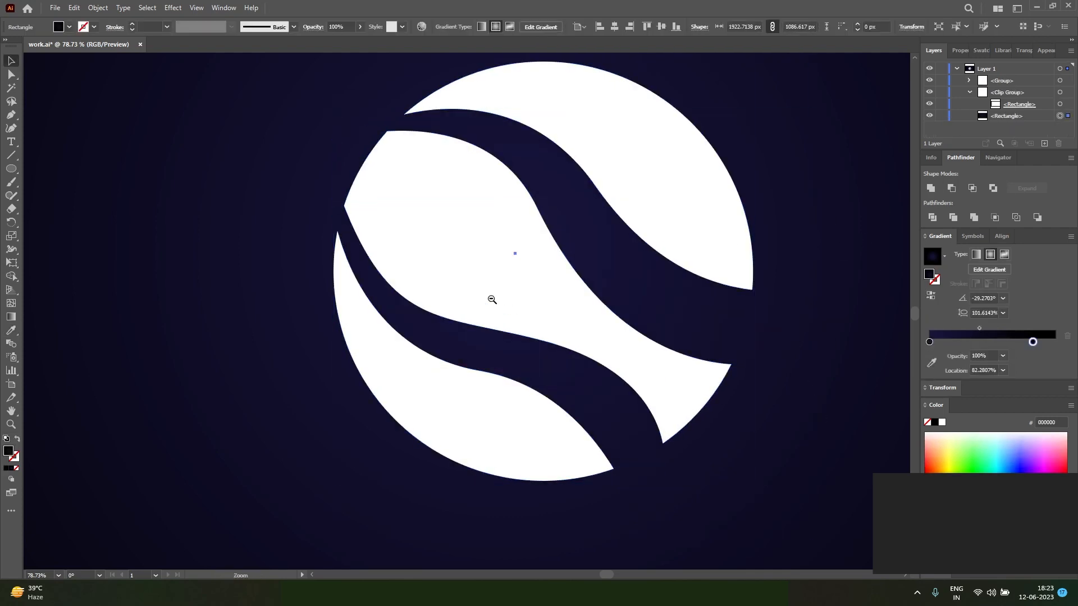
Step: Rotate the cut circle counter-clockwise until its wavy gaps run roughly horizontally, and keep it centred on the background
scroll(490, 301, down, 3)
scroll(494, 337, left, 1)
click(472, 362)
drag(471, 365, 478, 400)
drag(587, 443, 615, 388)
drag(466, 380, 447, 360)
key(ctrl+space)
drag(455, 316, 479, 379)
drag(450, 338, 476, 341)
click(112, 428)
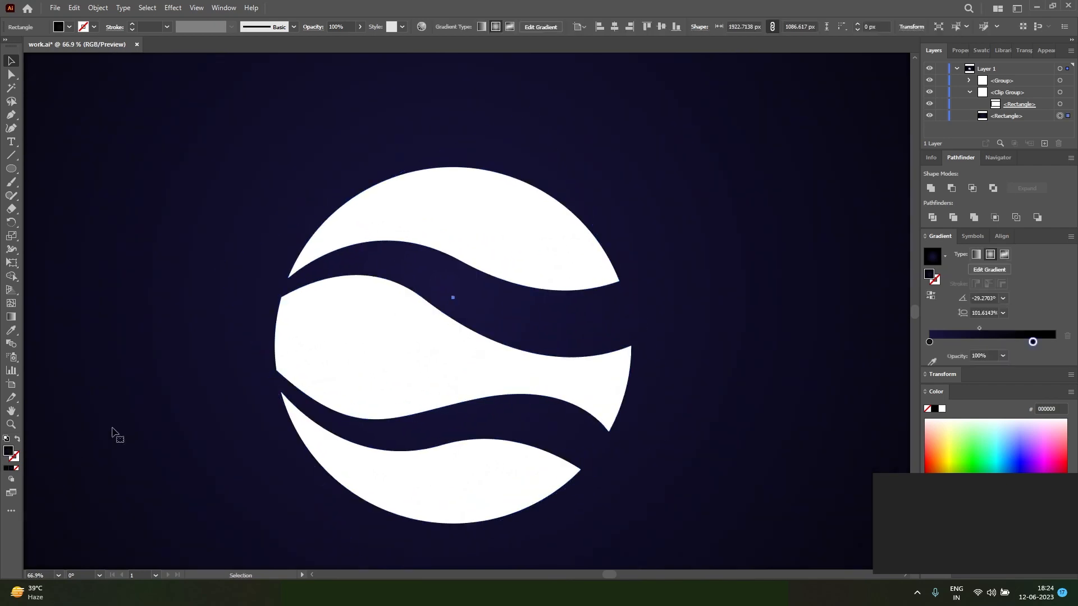
Step: Draw a curved fold shape with the Pen tool along the left lower edge of the circle's top piece, overlapping that piece
key(p)
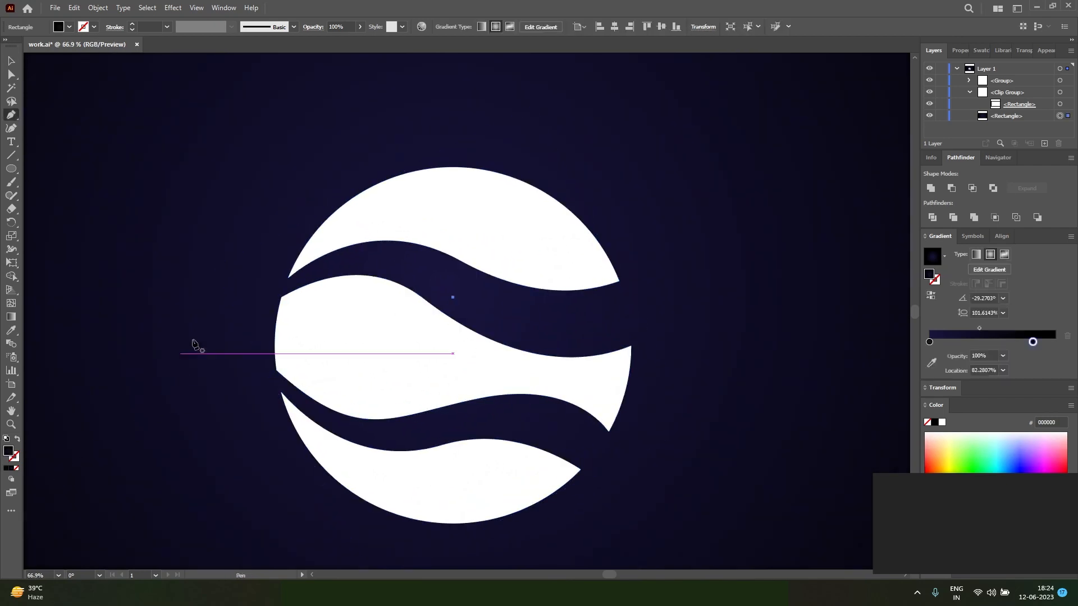
click(289, 277)
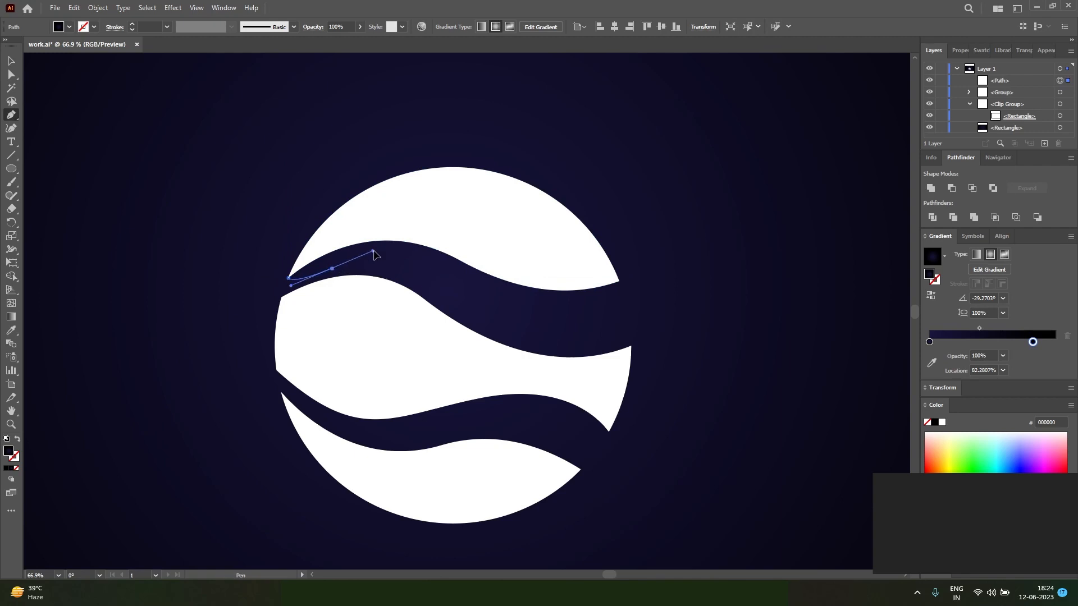
click(484, 274)
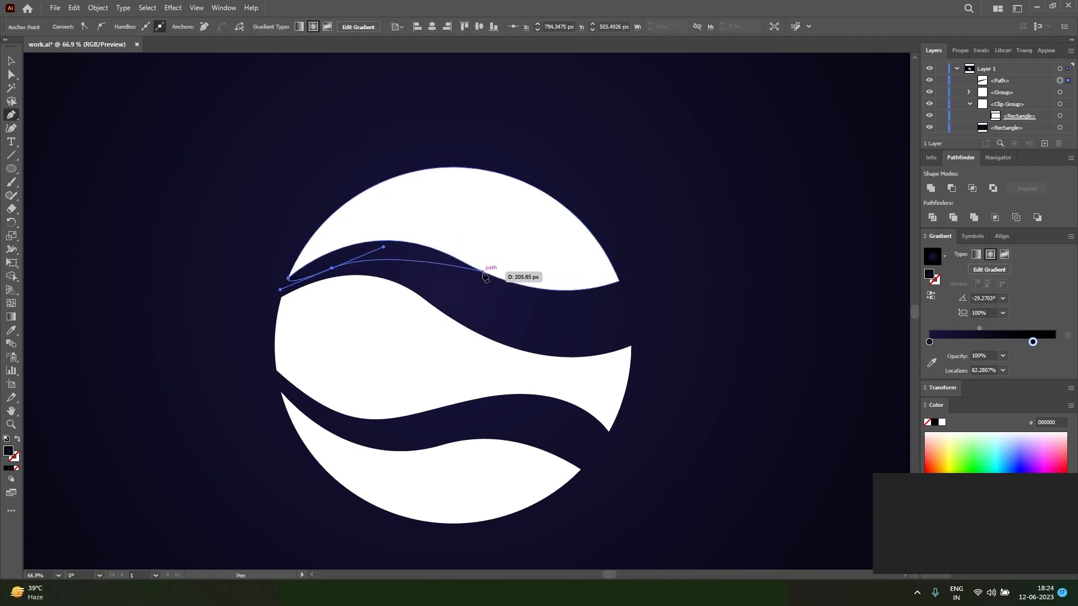
drag(476, 270, 487, 276)
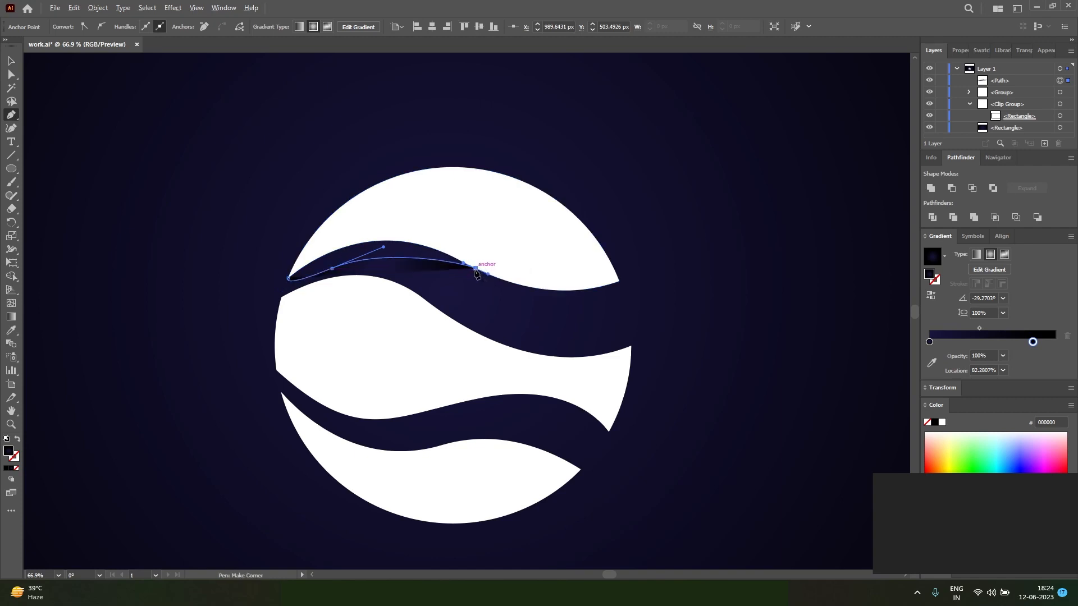
click(476, 270)
click(431, 229)
click(335, 235)
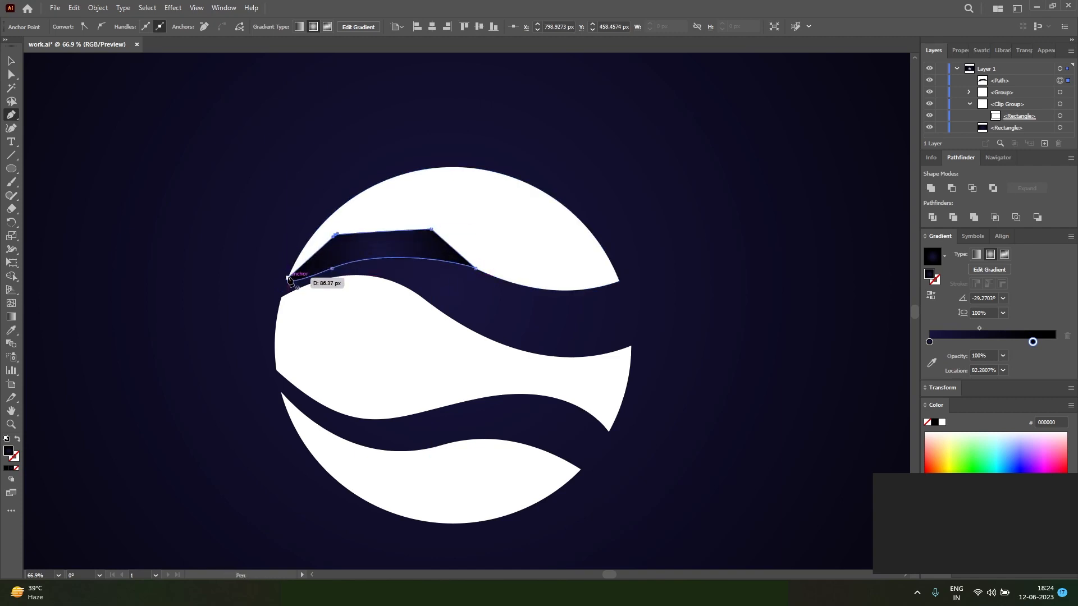
Step: Fill the fold shape with a light grey
key(i)
click(475, 252)
key(a)
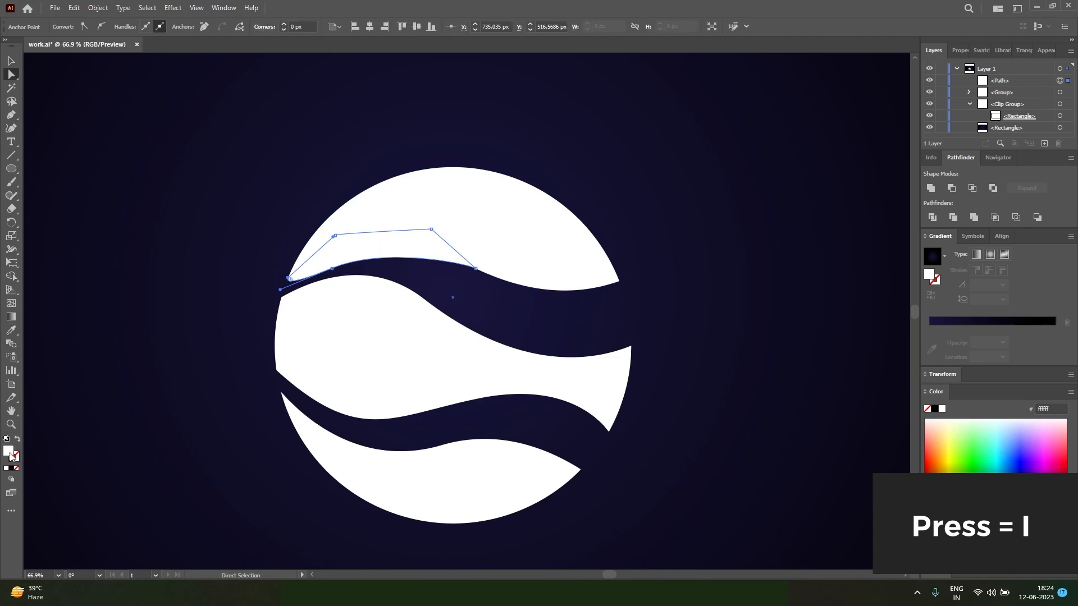
double_click(8, 452)
click(525, 198)
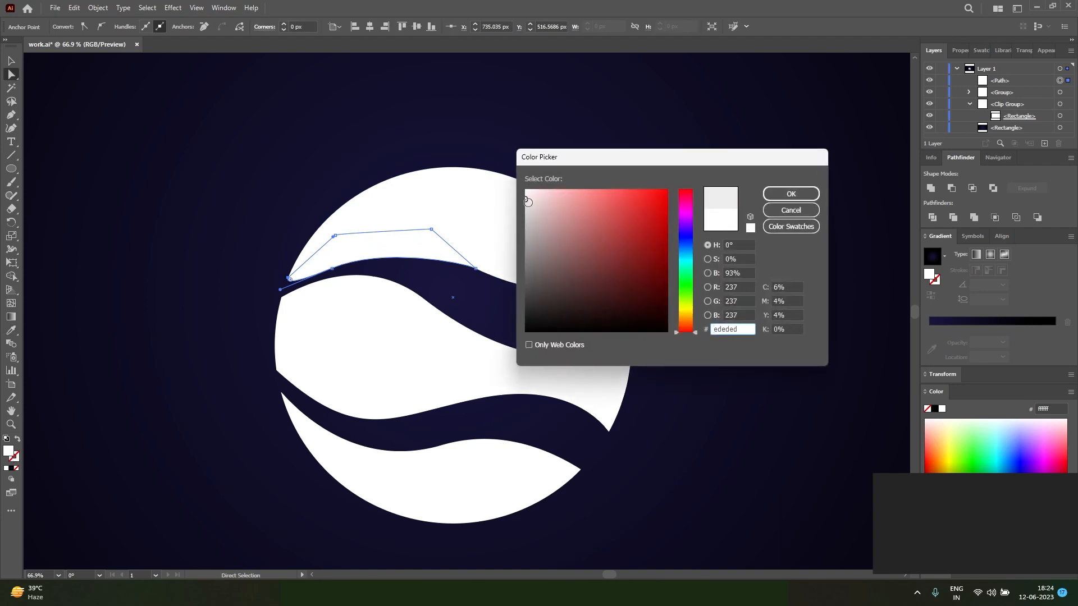
click(791, 194)
Step: Bring the white circle pieces to the front so the grey fold sits behind the top piece
key(v)
click(536, 256)
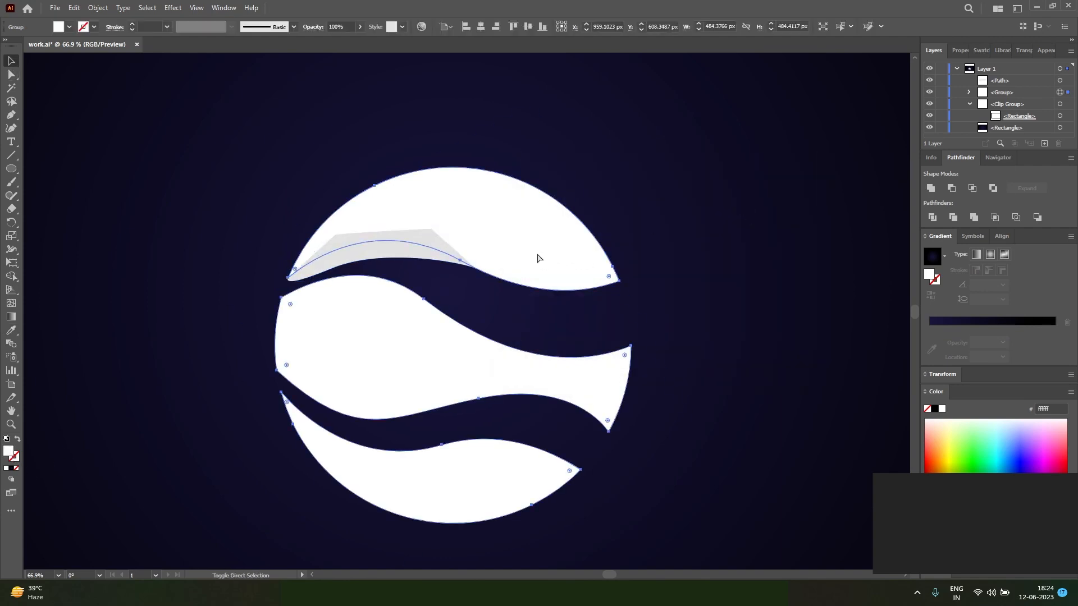
key(ctrl+shift+])
click(732, 337)
scroll(370, 348, up, 1)
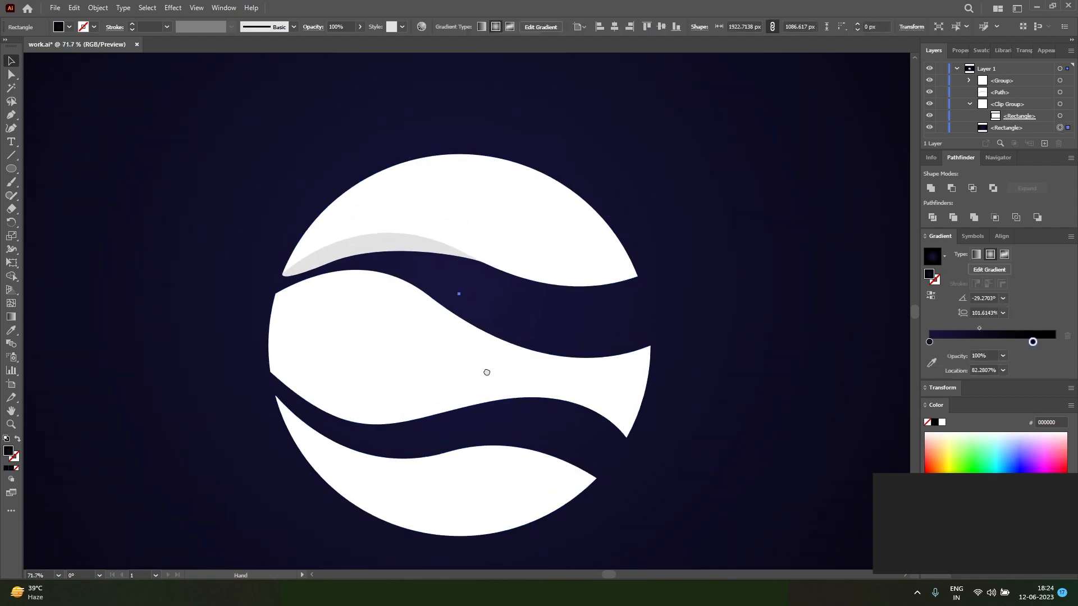
Step: Draw a curved fold shape with the Pen tool along the right upper edge of the circle's middle piece, overlapping that piece
drag(488, 371, 445, 372)
key(p)
click(608, 347)
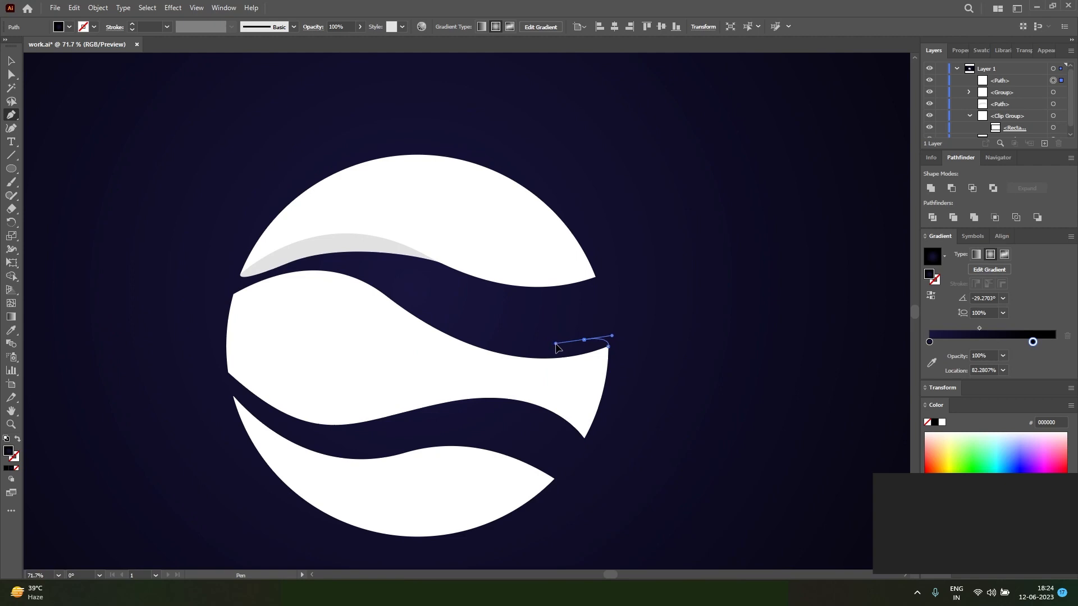
key(ctrl+z)
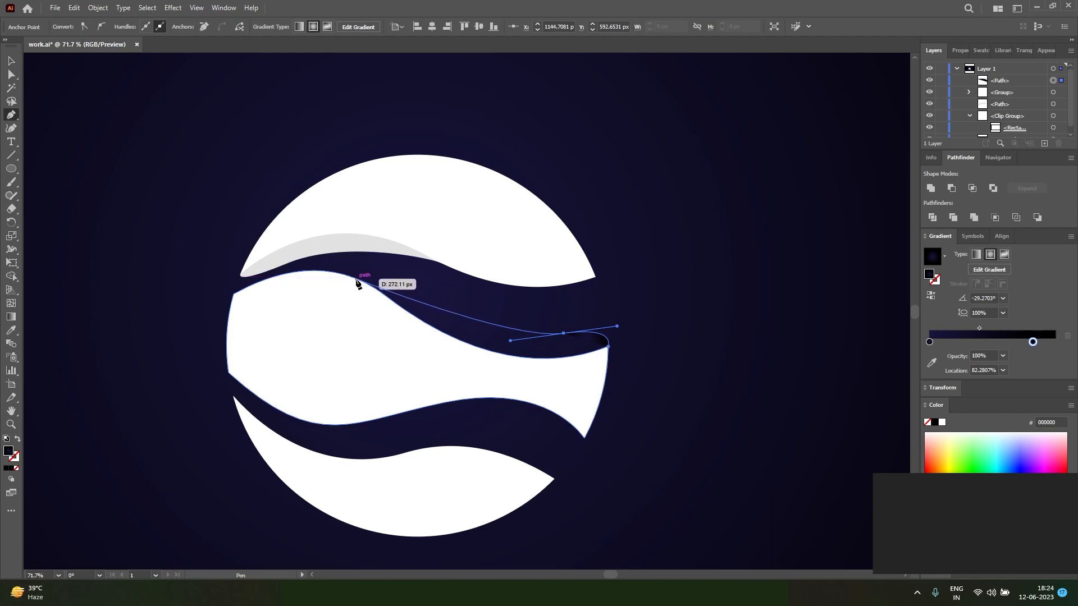
drag(356, 279, 300, 259)
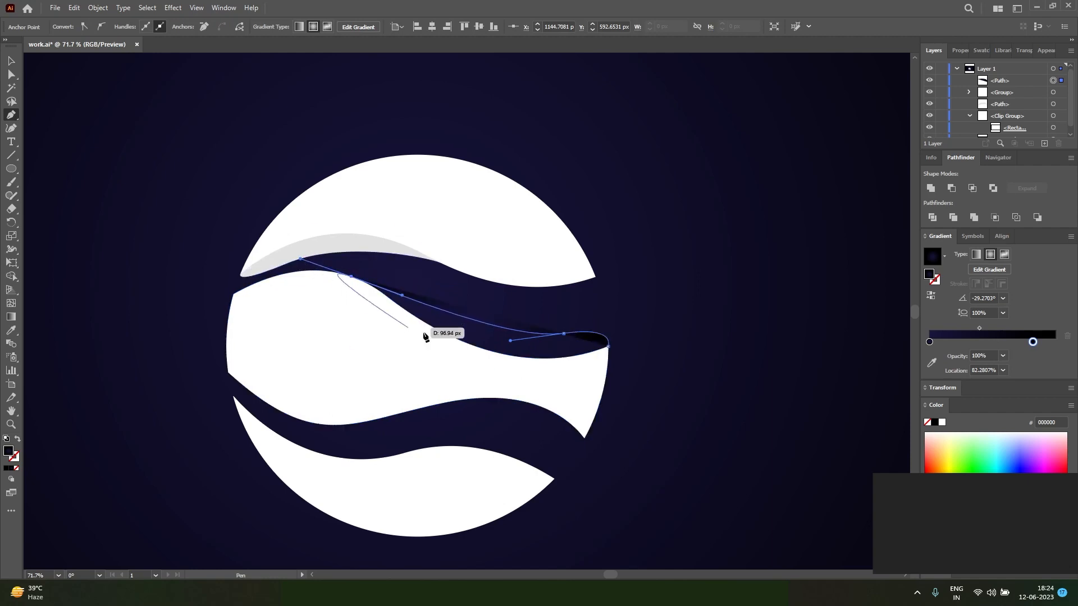
click(351, 278)
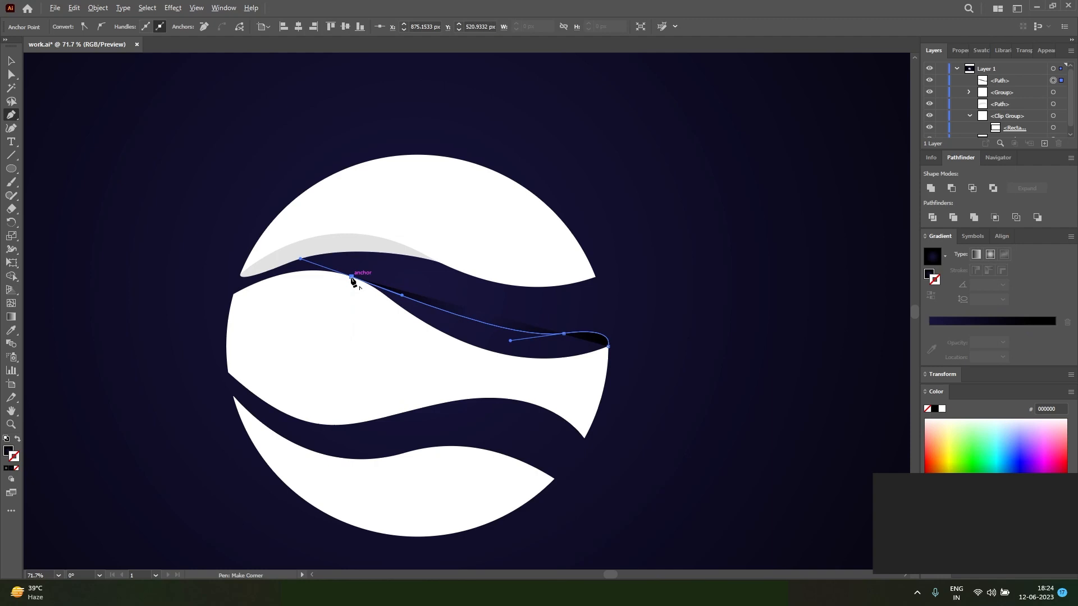
click(351, 277)
click(365, 338)
click(551, 379)
Step: Fill the middle fold with the same light grey as the first fold and bring the white middle piece in front of it
key(i)
click(398, 253)
key(a)
click(339, 358)
key(ctrl+c)
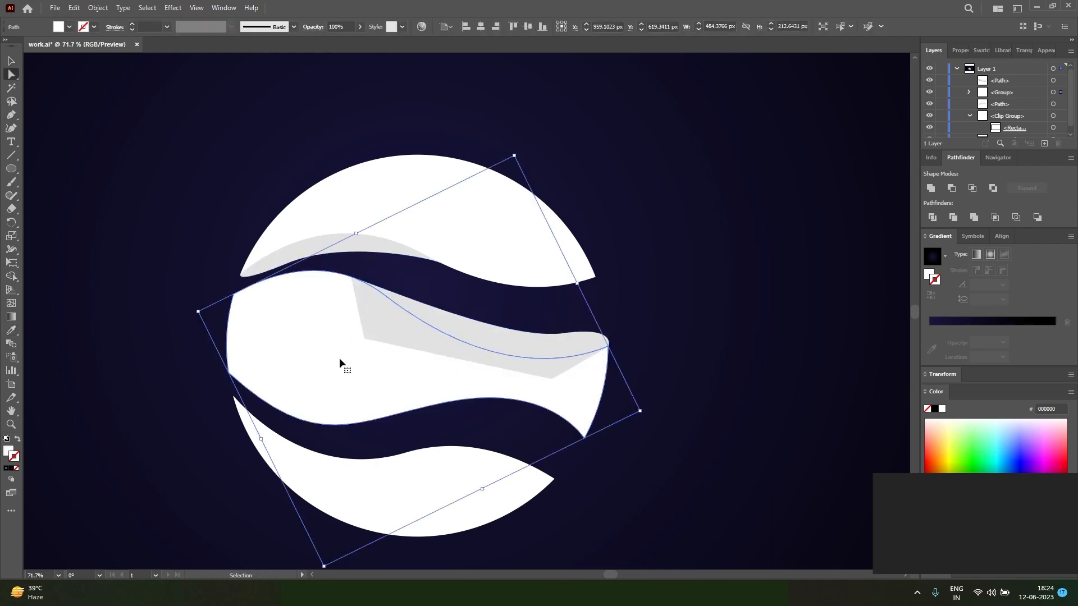
key(ctrl+x)
key(ctrl+f)
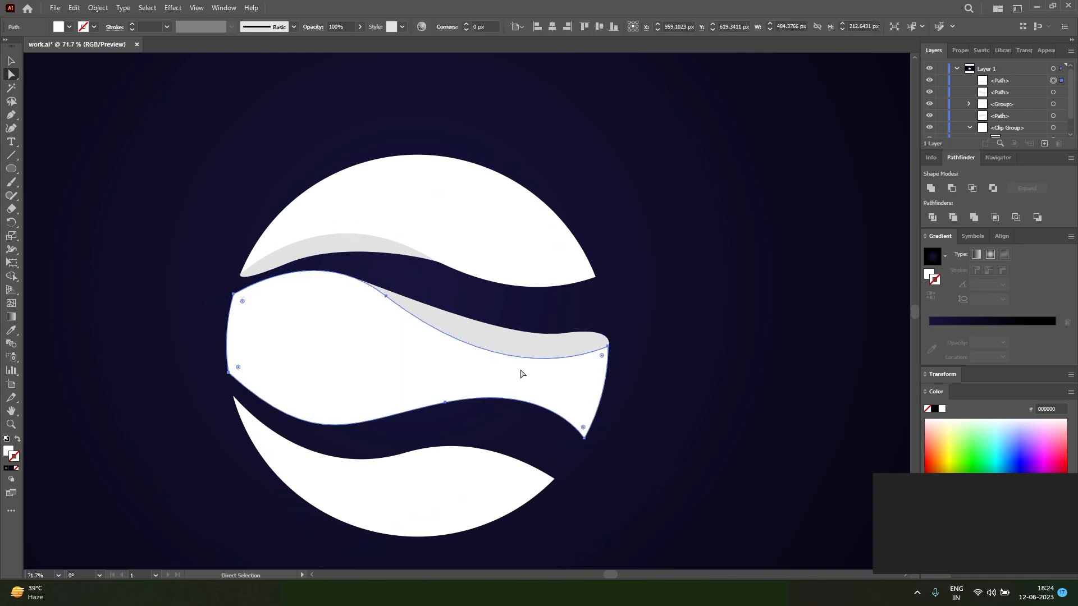
click(660, 377)
Step: Reshape the middle fold's upper edge by adjusting its curve anchor and handles so its right end rises higher and rounder
scroll(548, 339, up, 2)
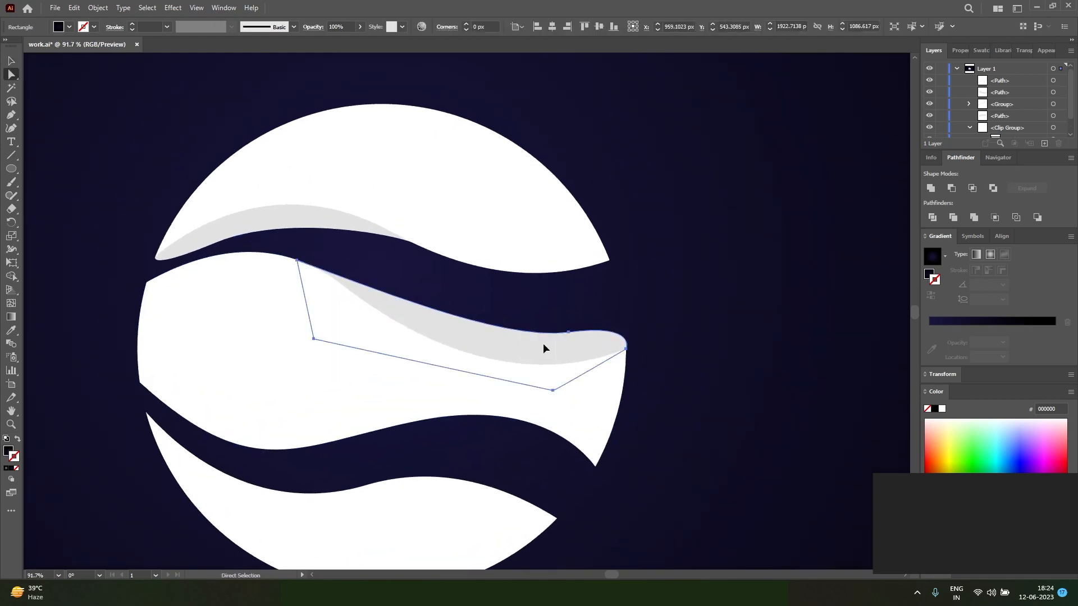
drag(568, 334, 554, 326)
mouse_move(622, 316)
mouse_down()
mouse_move(644, 311)
mouse_move(634, 310)
mouse_up()
drag(485, 338, 460, 338)
drag(634, 315, 634, 305)
click(699, 388)
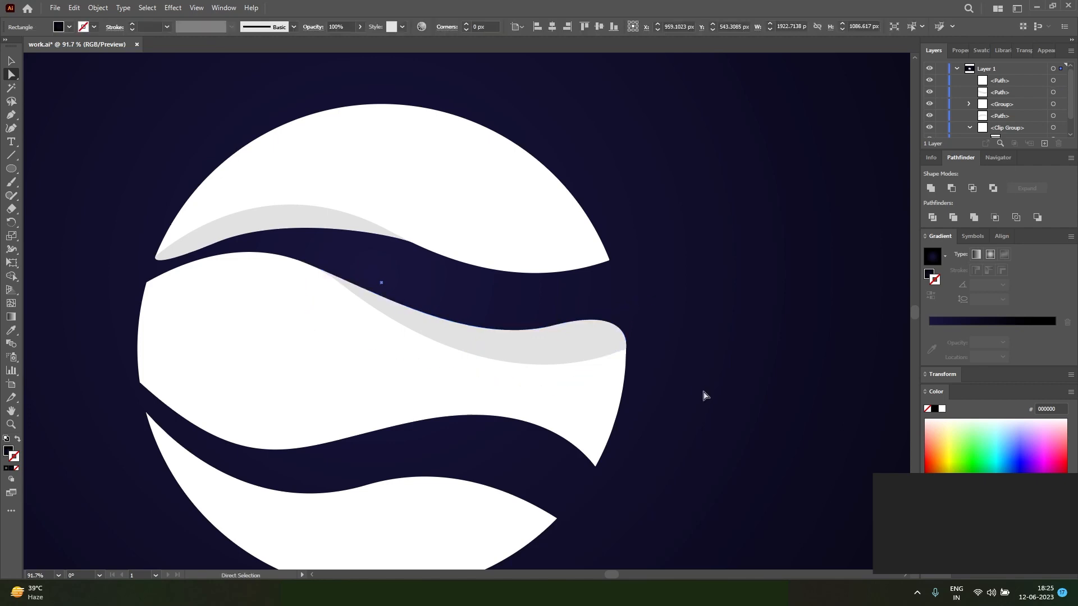
Step: Draw a third fold shape with the Pen tool along the left upper edge of the circle's bottom piece, overlapping that piece
scroll(476, 376, down, 2)
scroll(373, 260, up, 3)
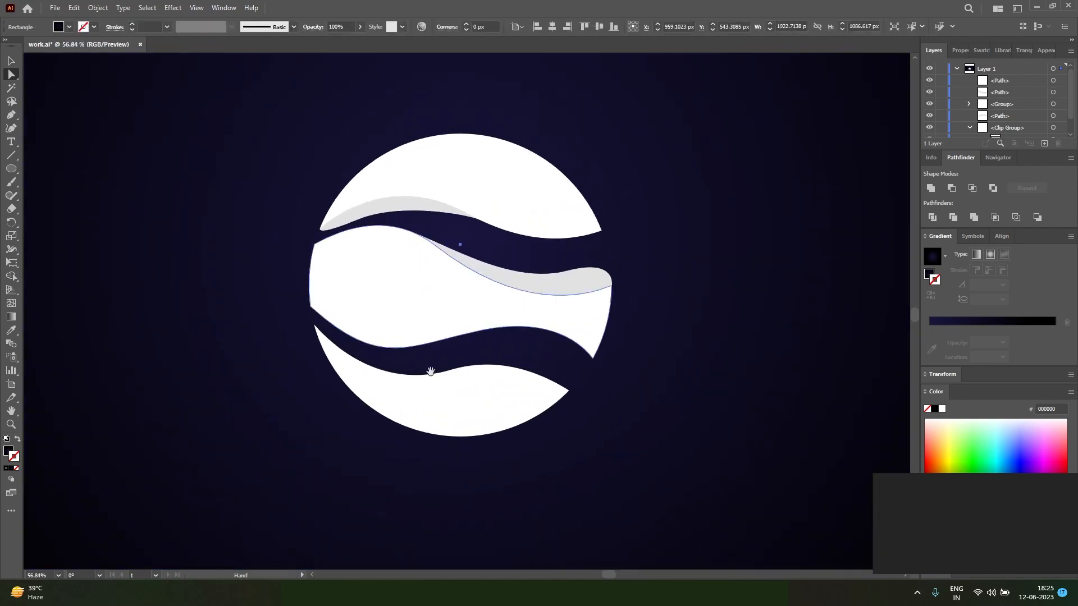
key(p)
click(291, 314)
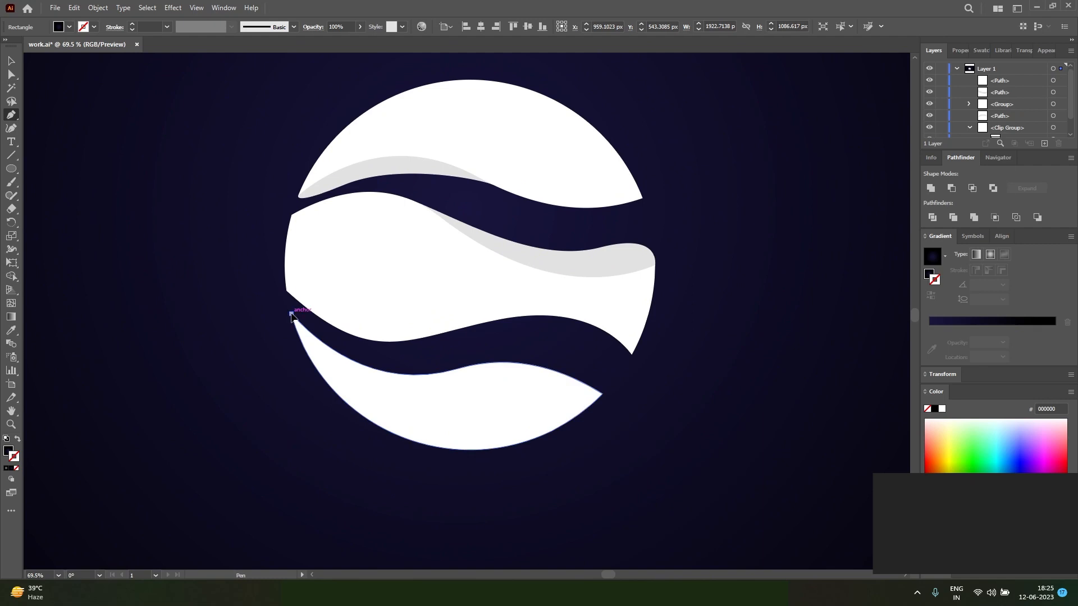
click(461, 370)
drag(539, 369, 547, 364)
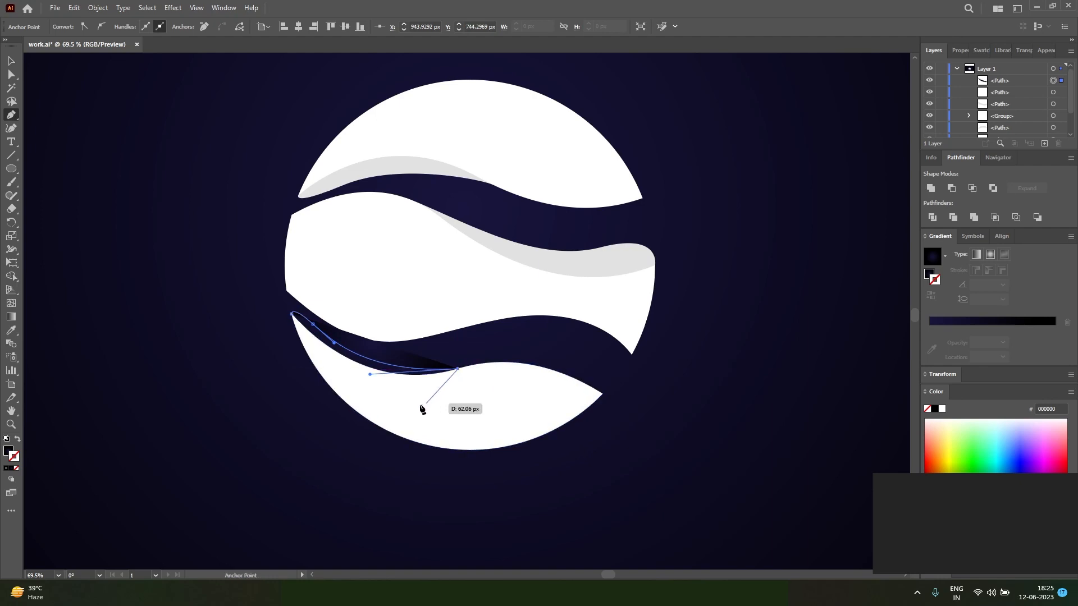
click(416, 404)
click(344, 378)
click(312, 345)
click(291, 313)
Step: Fill the bottom fold with the same light grey and bring the white bottom piece in front of it
key(i)
click(560, 257)
key(a)
click(500, 414)
key(ctrl+c)
key(ctrl+f)
key(ctrl+shift+bracketright)
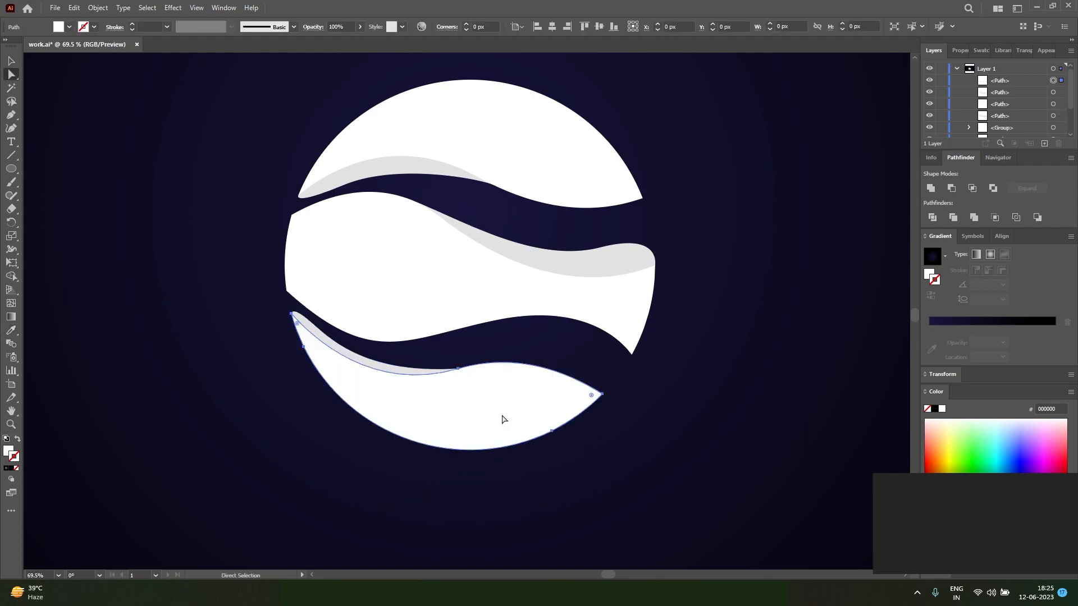
Step: Reshape the bottom fold's upper edge by adjusting its anchors and handles so the grey band becomes thicker and flows smoothly
key(v)
scroll(393, 376, up, 2)
key(a)
click(429, 373)
drag(479, 366, 513, 359)
drag(289, 308, 270, 278)
mouse_move(317, 335)
mouse_down()
mouse_move(322, 319)
mouse_move(331, 326)
mouse_up()
key(v)
ctrl+alt+click(500, 258)
key(a)
click(603, 400)
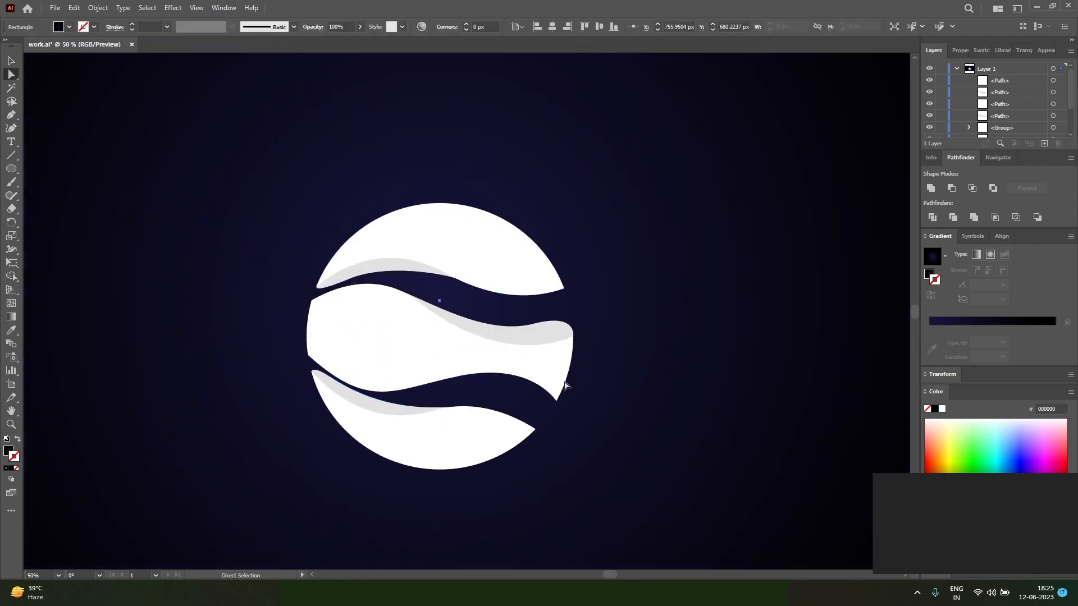
scroll(442, 295, up, 1)
click(440, 258)
shift+click(412, 261)
shift+click(419, 332)
shift+click(506, 341)
drag(517, 342, 519, 341)
click(666, 396)
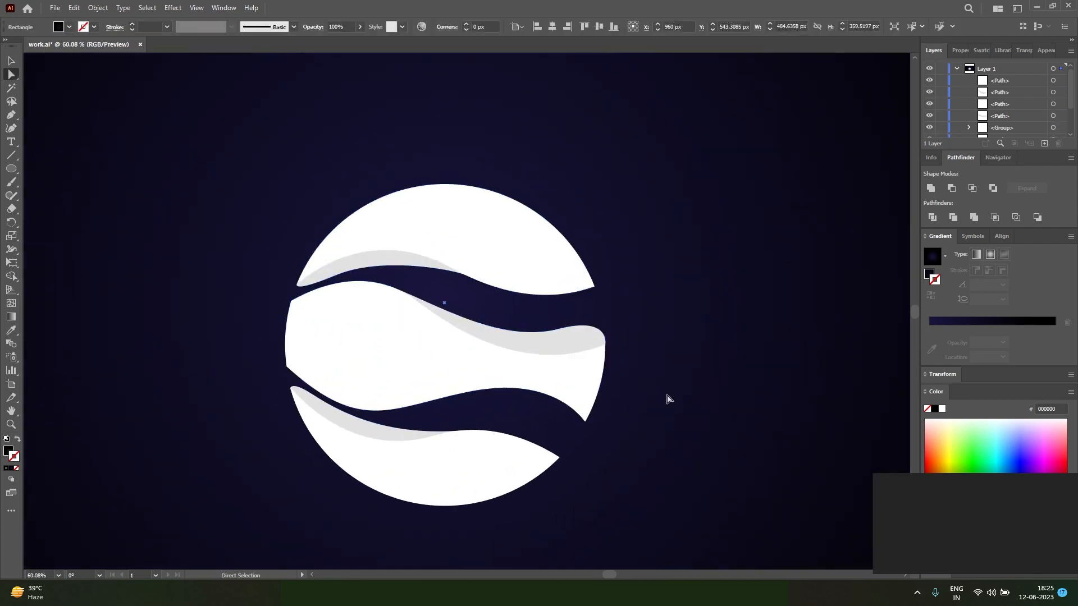
Step: Round off the left tip of the bottom fold by adjusting its end anchor and corner curve against the bottom piece's outline
key(v)
scroll(662, 400, down, 3)
scroll(404, 427, up, 1)
key(a)
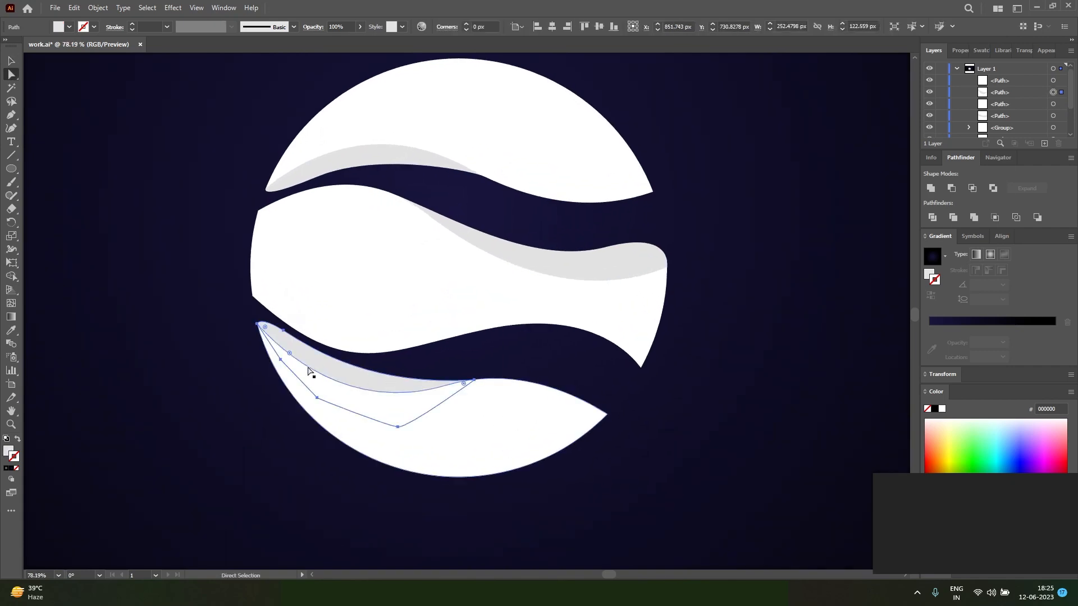
click(268, 324)
click(258, 325)
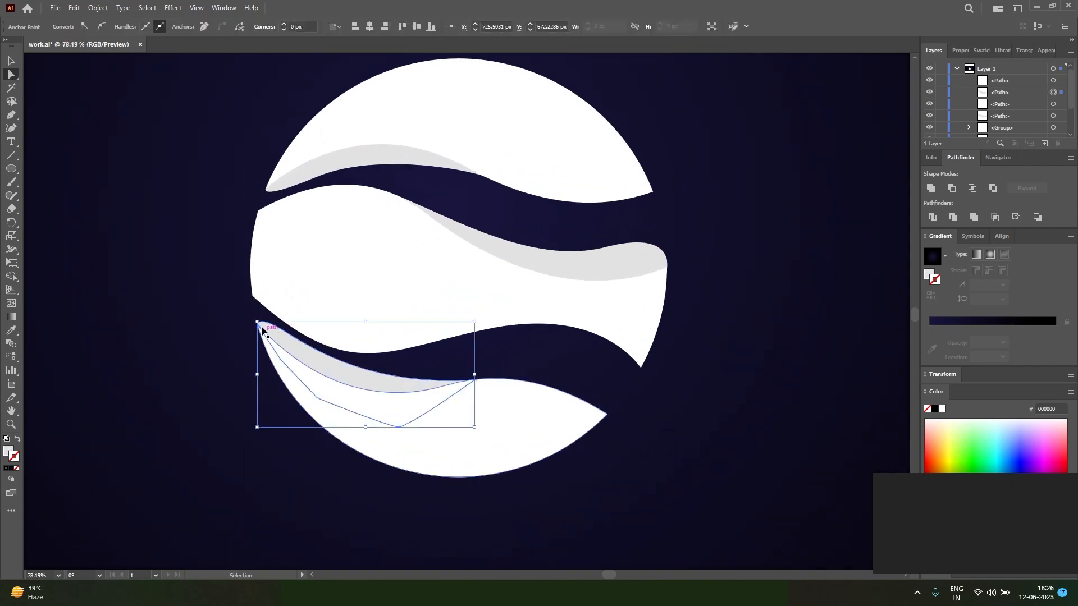
scroll(258, 327, up, 5)
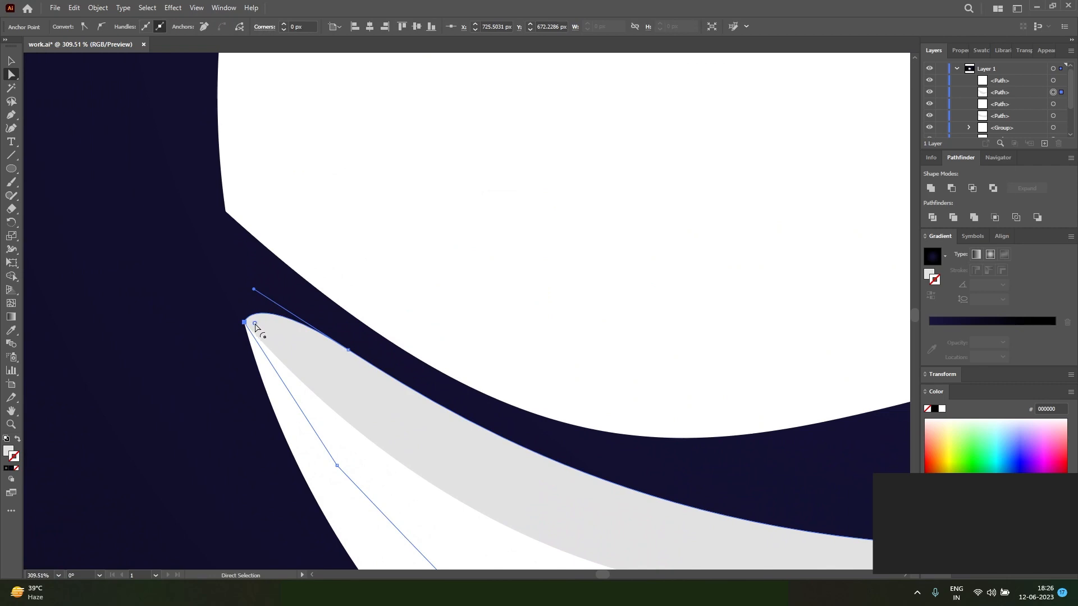
drag(273, 334, 267, 312)
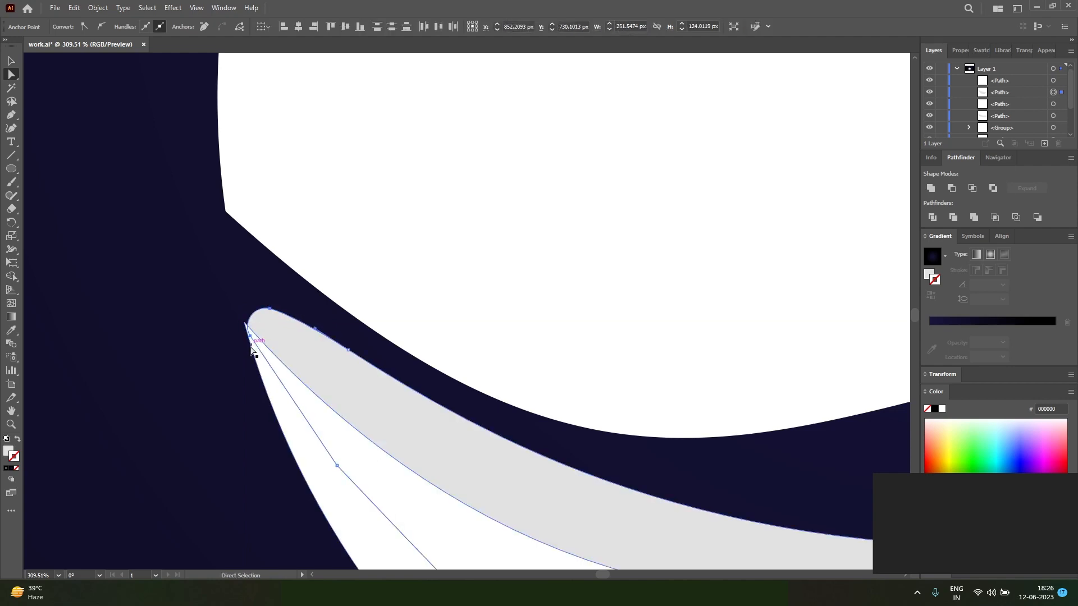
click(250, 333)
drag(246, 322, 248, 332)
click(238, 370)
ctrl+alt+click(423, 410)
ctrl+alt+click(423, 410)
ctrl+alt+click(423, 410)
key(v)
drag(834, 279, 451, 383)
ctrl+alt+click(451, 384)
ctrl+alt+click(451, 383)
ctrl+alt+click(451, 384)
drag(452, 269, 453, 365)
drag(453, 364, 415, 361)
drag(516, 364, 420, 410)
Step: Fill the three white circle pieces with the yellow-to-red gradient swatch
key(a)
click(466, 212)
shift+click(344, 298)
shift+click(378, 392)
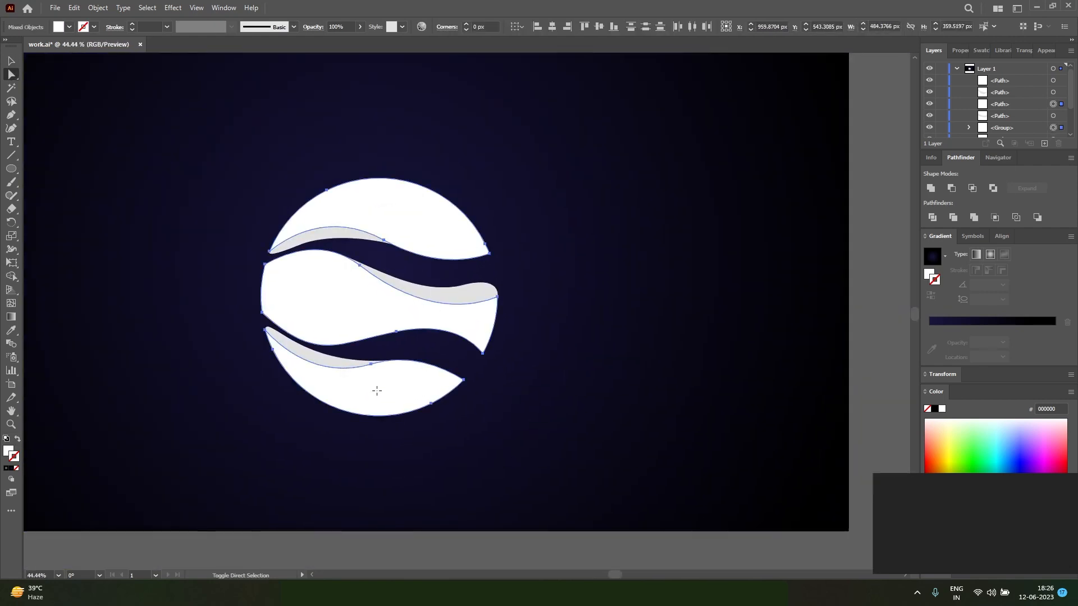
click(11, 469)
key(ctrl+z)
click(13, 469)
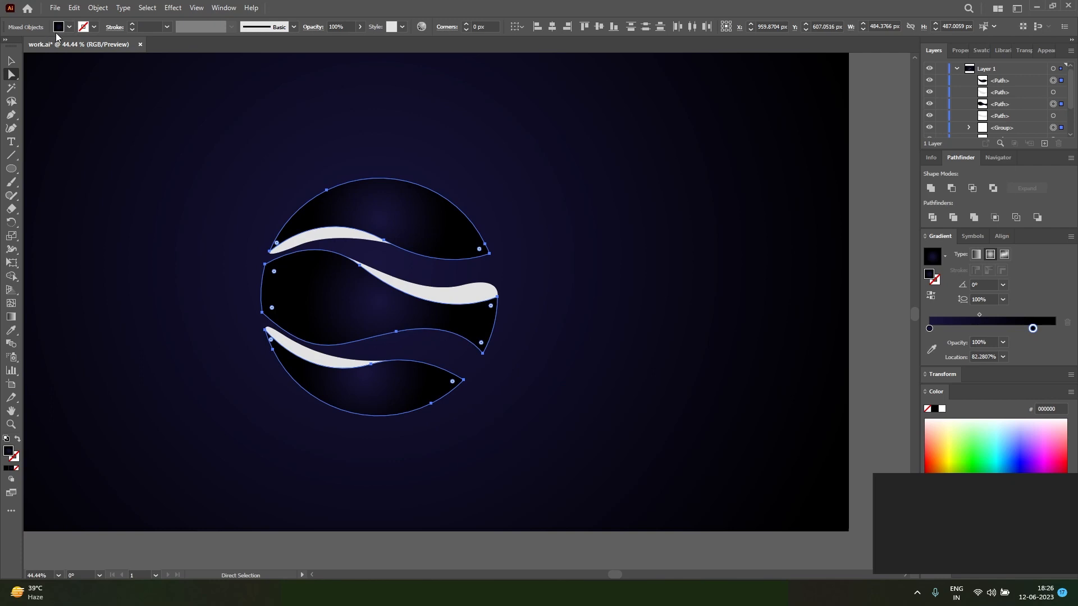
click(71, 28)
click(16, 70)
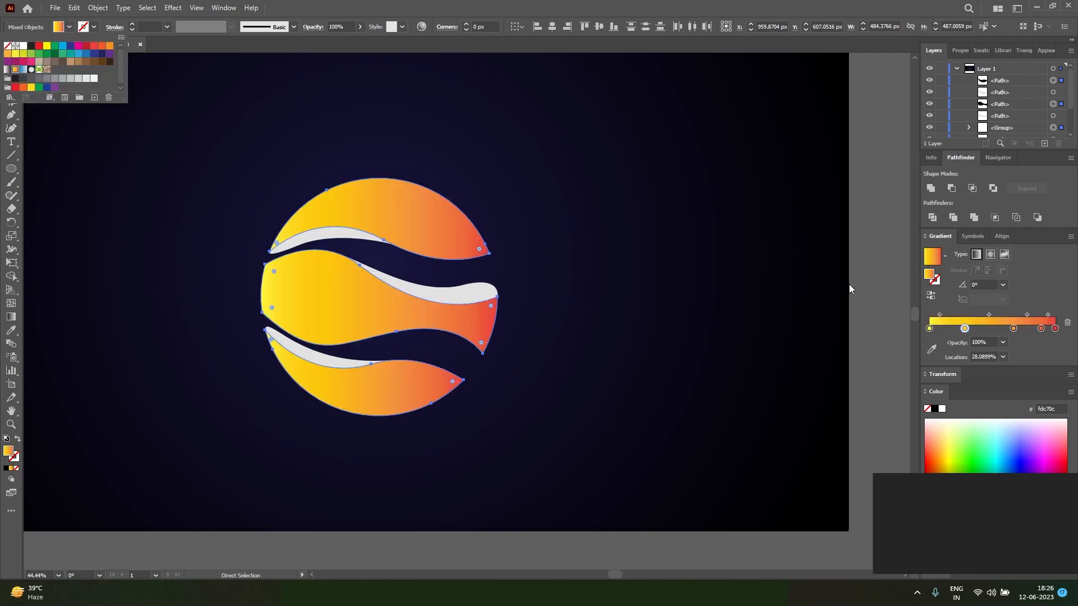
Step: Make the pieces' gradient radial and stretch it as one across all three, from right of the globe's centre towards its lower left
click(988, 256)
click(991, 256)
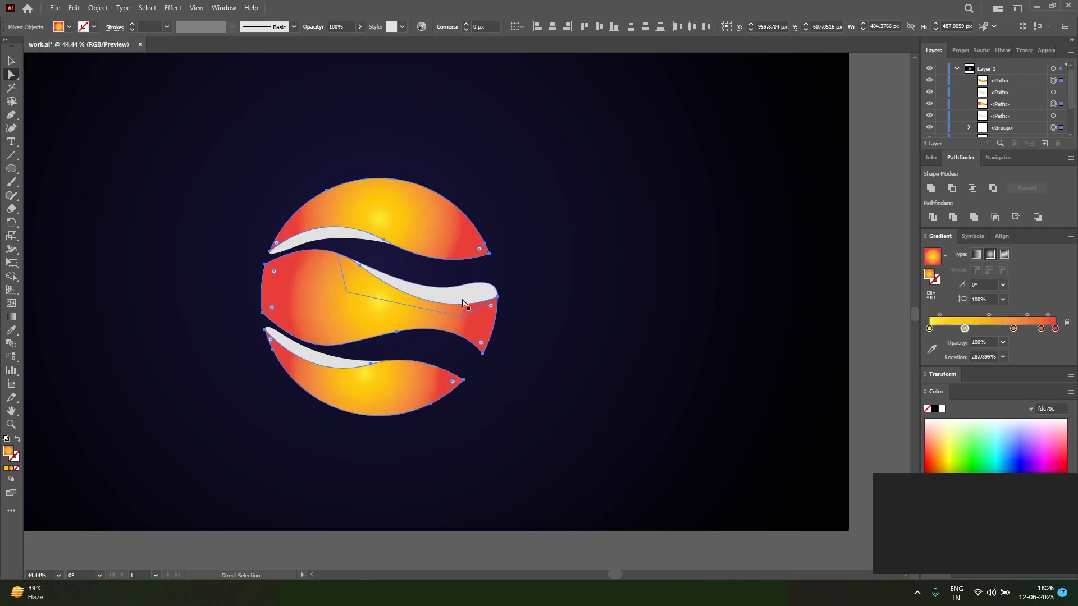
key(ctrl+minus)
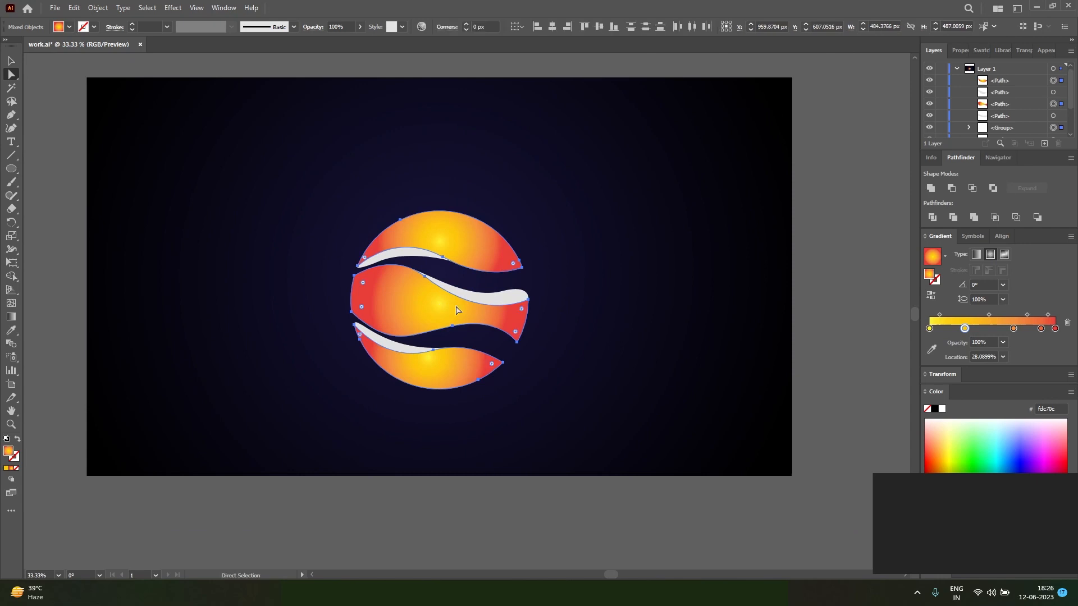
key(g)
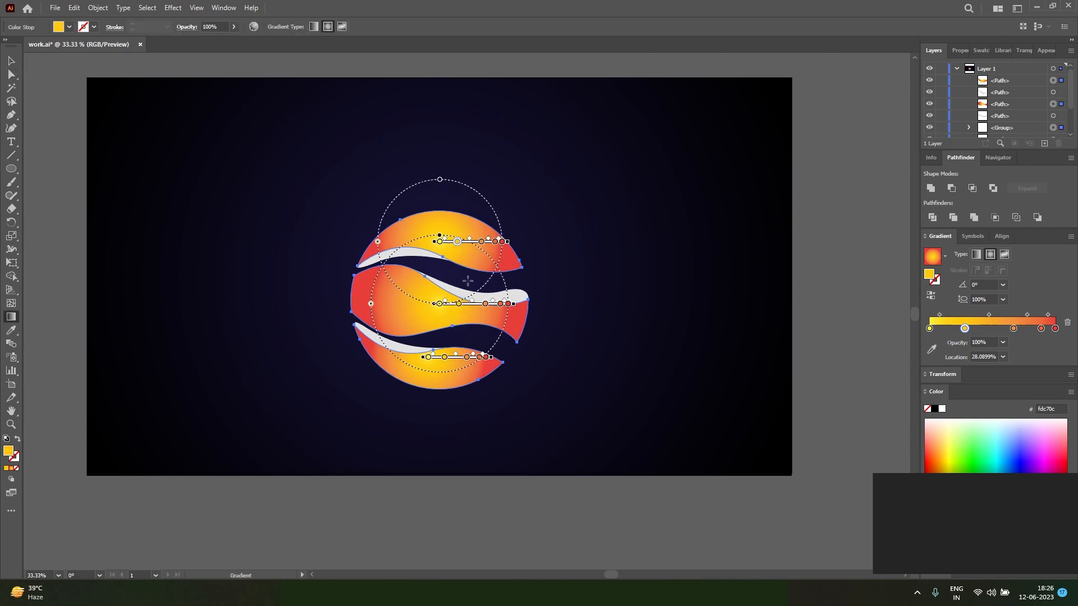
drag(475, 262, 350, 387)
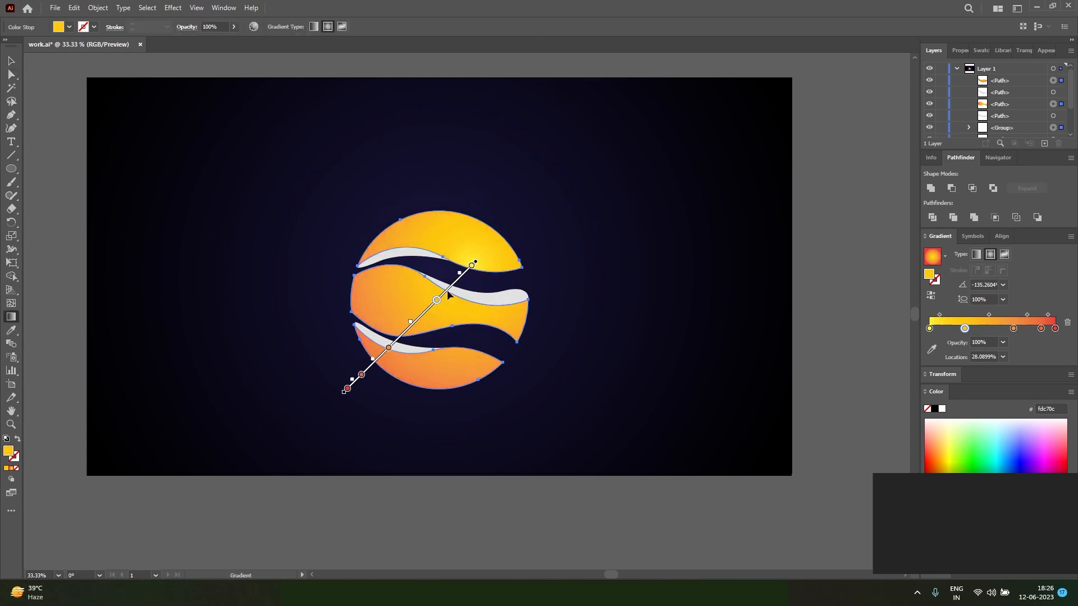
drag(464, 285, 362, 377)
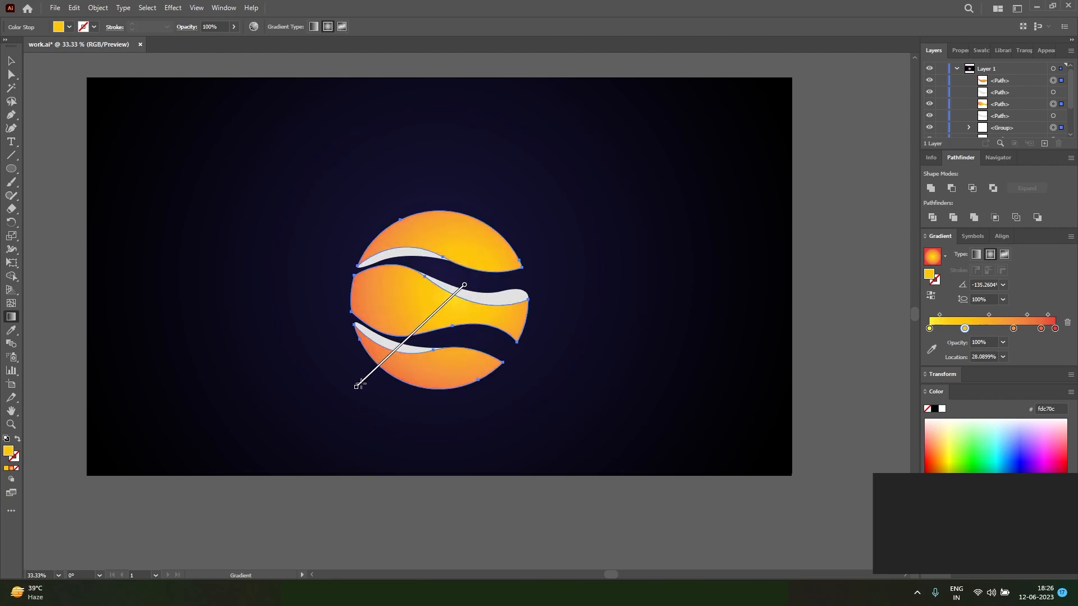
key(v)
click(432, 499)
Step: Apply the circle pieces' yellow-to-red radial gradient to the three light grey folds with the Eyedropper
key(ctrl+space)
drag(432, 284, 548, 283)
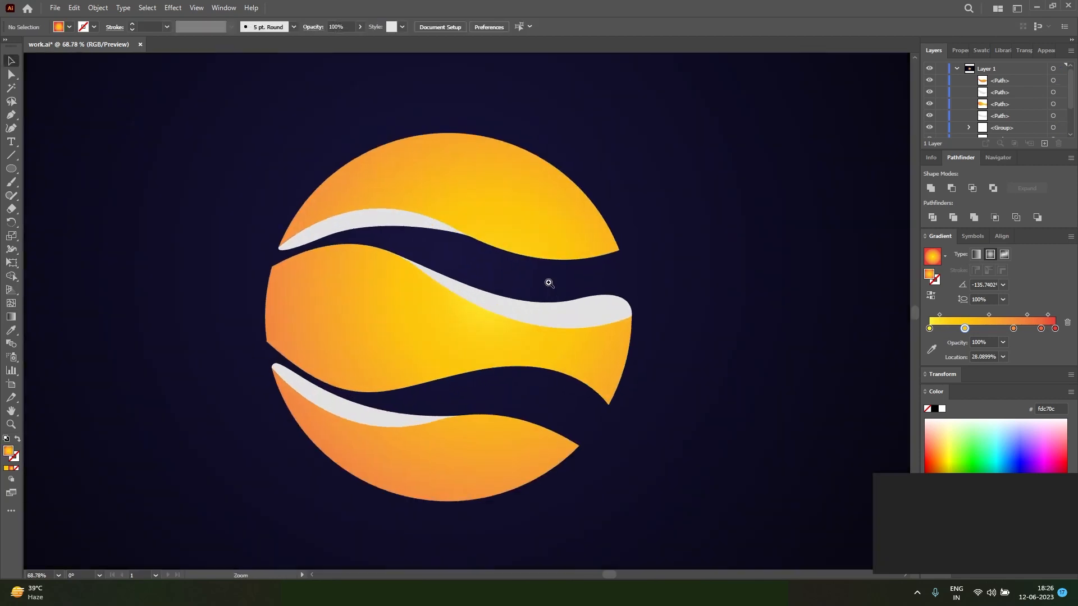
click(393, 228)
shift+click(529, 328)
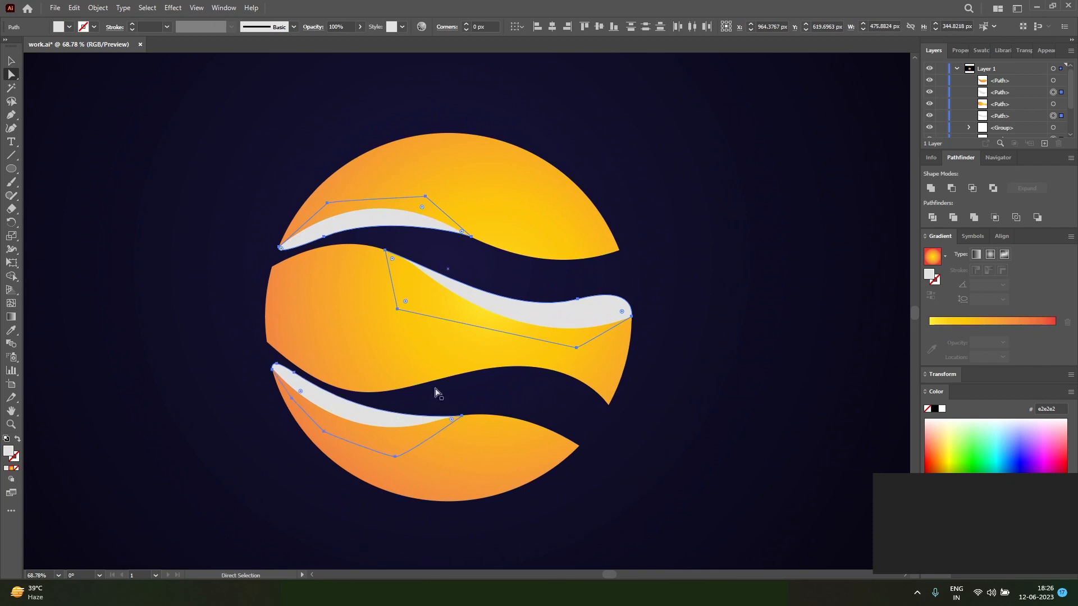
key(i)
click(536, 228)
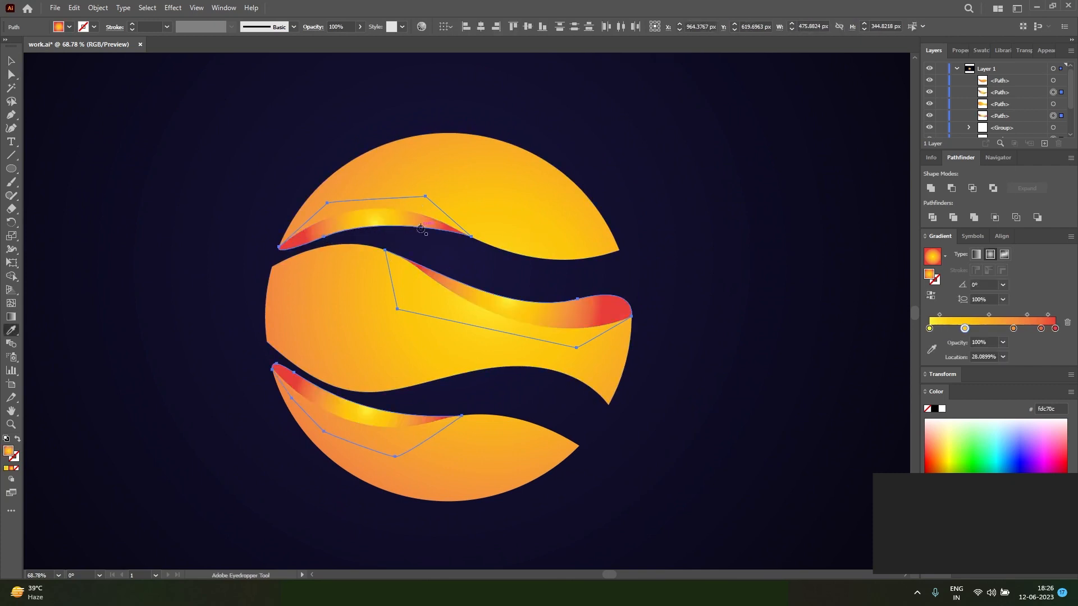
click(464, 240)
key(ctrl+z)
Step: Redraw the top fold's gradient so it is red at the left and middle and turns orange towards its right end
key(a)
click(417, 248)
click(394, 224)
key(g)
mouse_move(466, 236)
mouse_down()
mouse_move(324, 241)
mouse_move(352, 241)
mouse_up()
mouse_move(683, 245)
mouse_down()
mouse_move(393, 250)
mouse_move(330, 306)
mouse_move(322, 297)
mouse_move(383, 278)
mouse_up()
key(v)
click(379, 236)
Step: Redraw the shared gradient of the three main pieces, extending it beyond the globe's lower left so they become more evenly yellow
key(a)
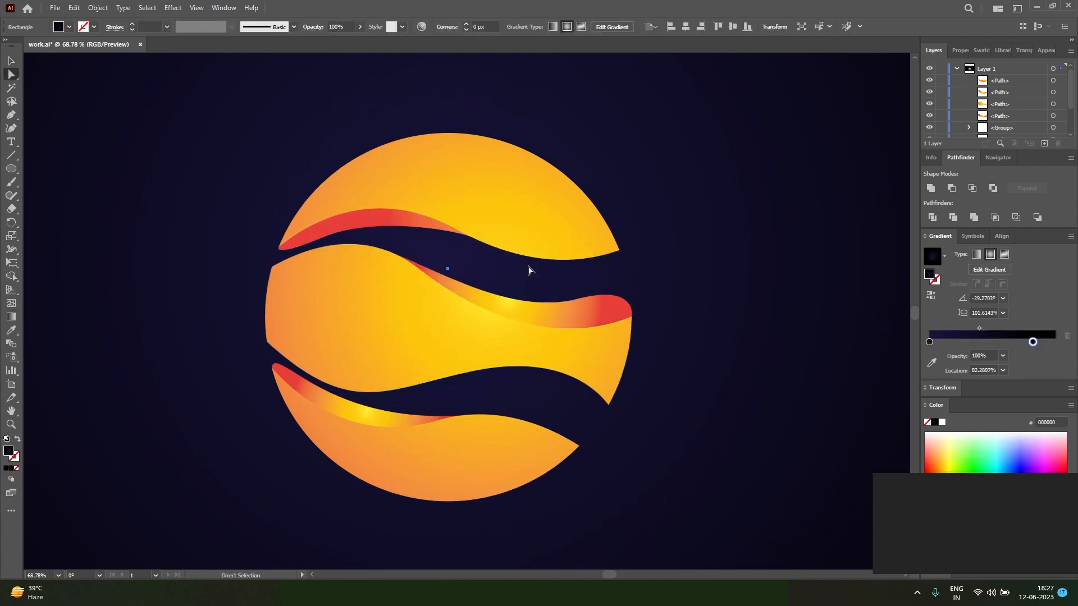
click(495, 225)
shift+click(424, 343)
shift+click(453, 465)
key(ctrl+minus)
key(ctrl+minus)
key(ctrl+minus)
key(ctrl+minus)
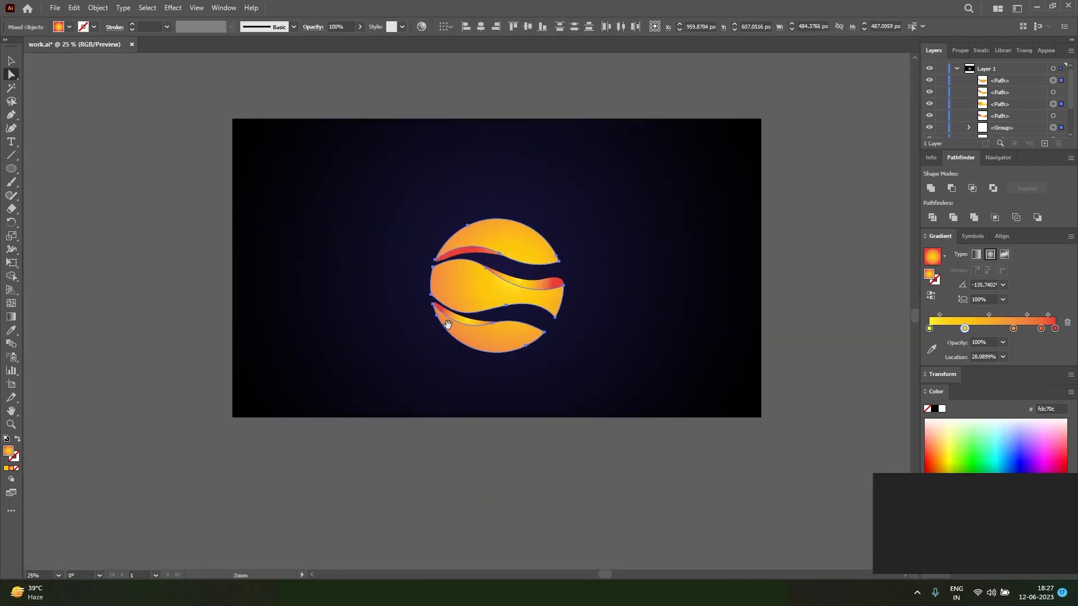
key(g)
click(429, 357)
mouse_move(425, 360)
mouse_down()
mouse_move(389, 393)
mouse_move(272, 417)
mouse_up()
key(ctrl+z)
drag(514, 280, 383, 385)
key(v)
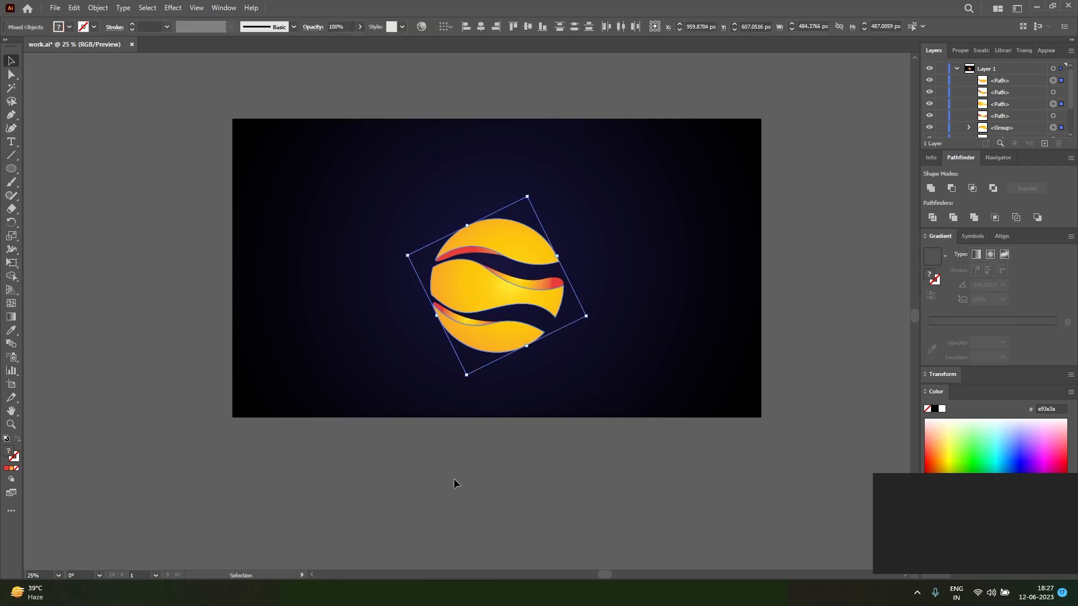
click(454, 478)
Step: Redraw the middle fold's gradient so it runs from orange at its left tip to red at its rounded right end
drag(504, 283, 648, 277)
click(609, 298)
key(g)
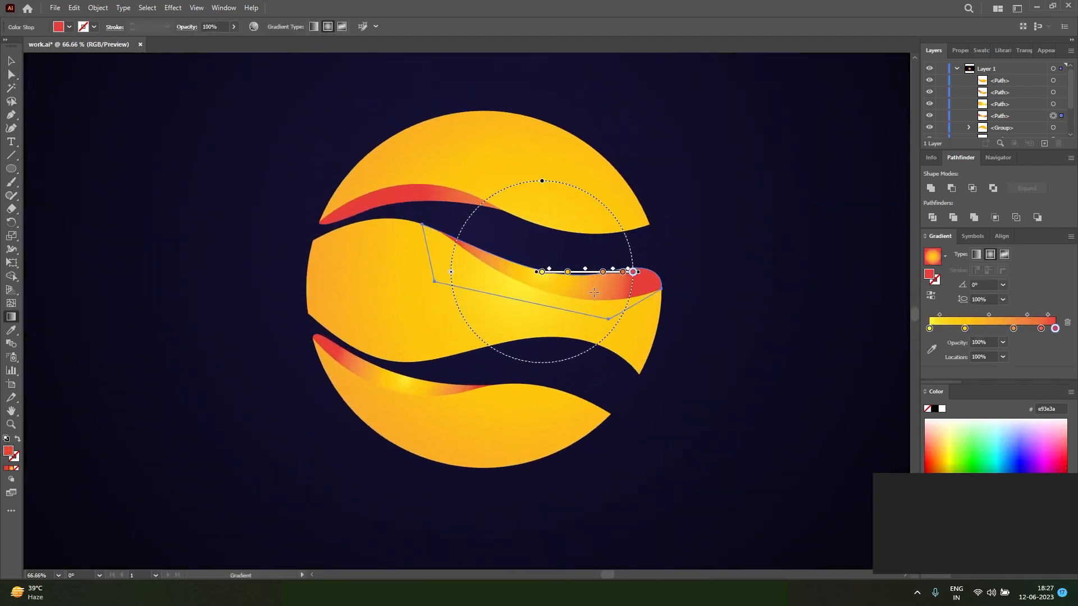
mouse_move(446, 229)
mouse_down()
mouse_move(630, 313)
mouse_move(660, 314)
mouse_up()
drag(208, 151, 646, 344)
key(v)
click(702, 383)
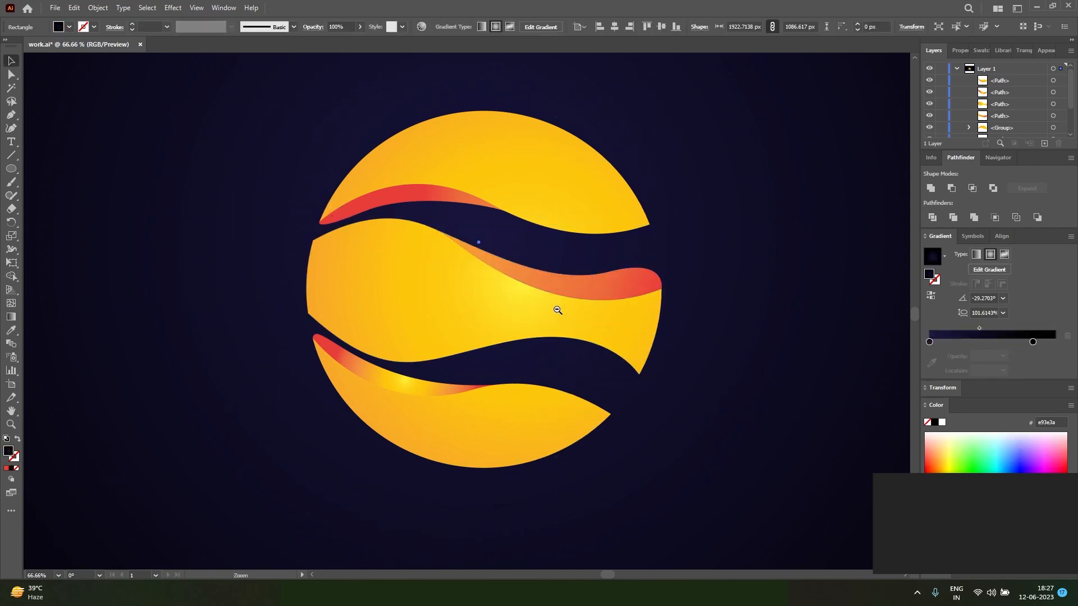
Step: Redraw the bottom fold's gradient so it runs from red at its left tip to orange at its right end
scroll(561, 310, down, 1)
scroll(514, 320, down, 1)
key(a)
click(449, 343)
key(g)
drag(294, 258, 506, 350)
drag(685, 372, 379, 307)
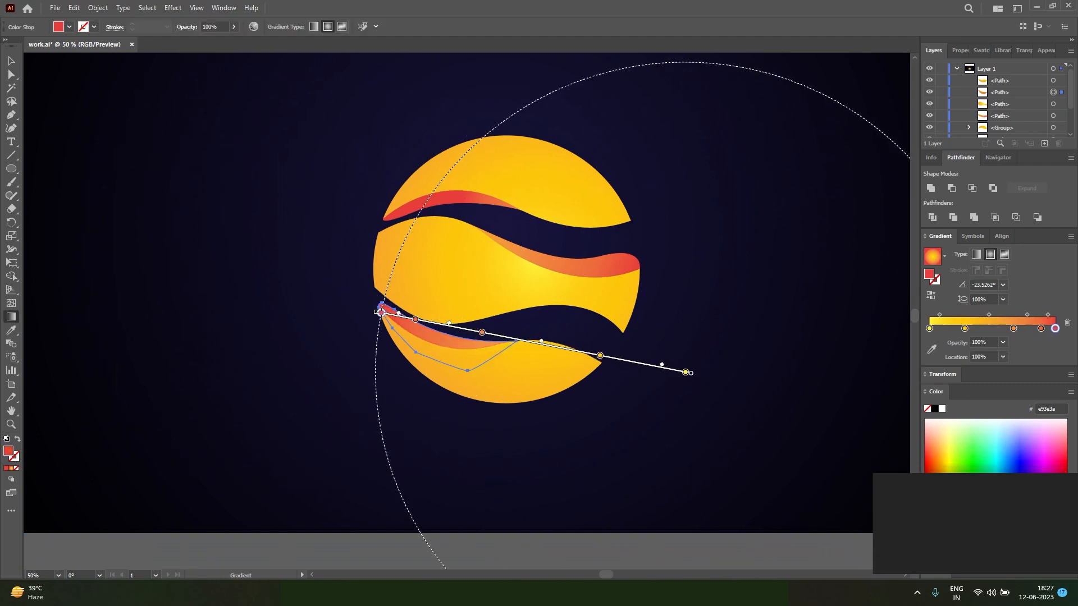
Step: Refine the bottom fold's gradient by redrawing it from the globe's lower right towards the fold's left tip
drag(621, 400, 378, 306)
drag(249, 359, 231, 376)
drag(600, 373, 382, 305)
key(v)
click(618, 508)
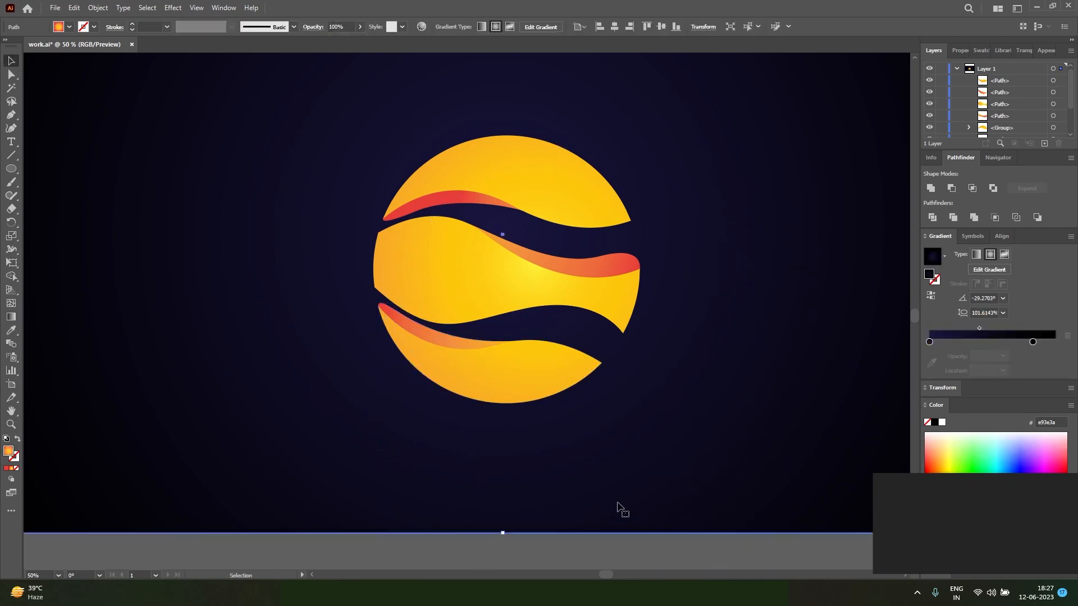
Step: Group the globe's middle piece with its red-orange fold
key(ctrl+minus)
key(ctrl+minus)
click(756, 207)
drag(470, 292, 546, 289)
scroll(519, 280, up, 2)
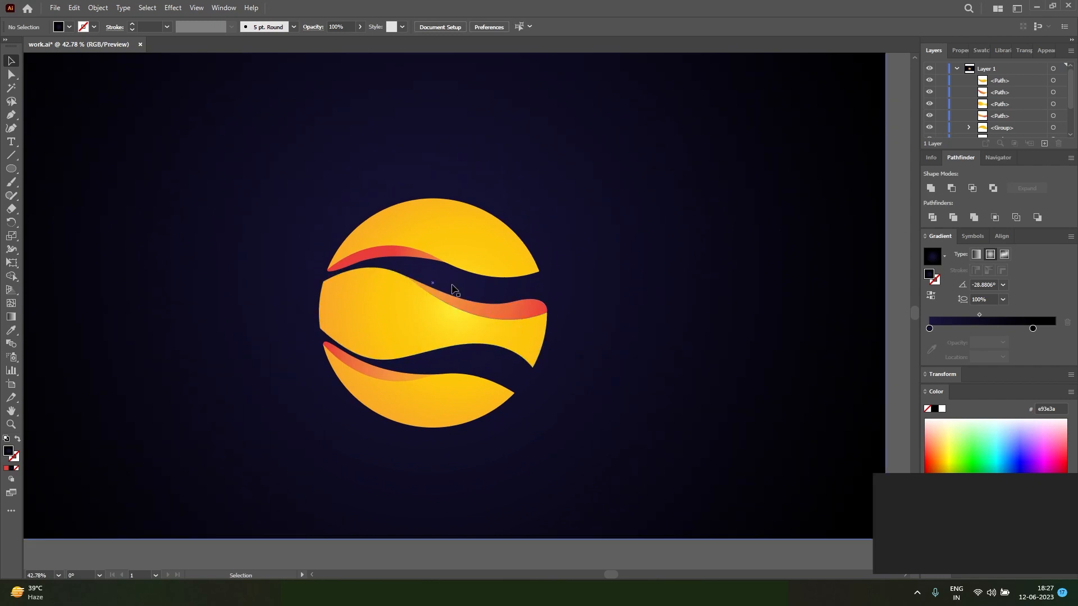
click(473, 335)
shift+click(476, 310)
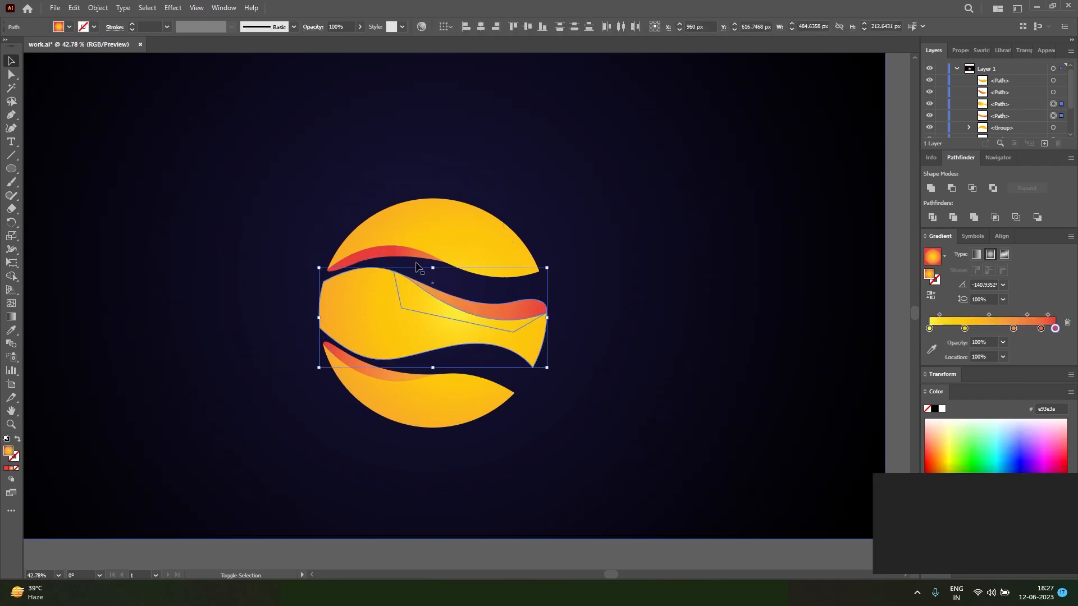
key(a)
key(ctrl+g)
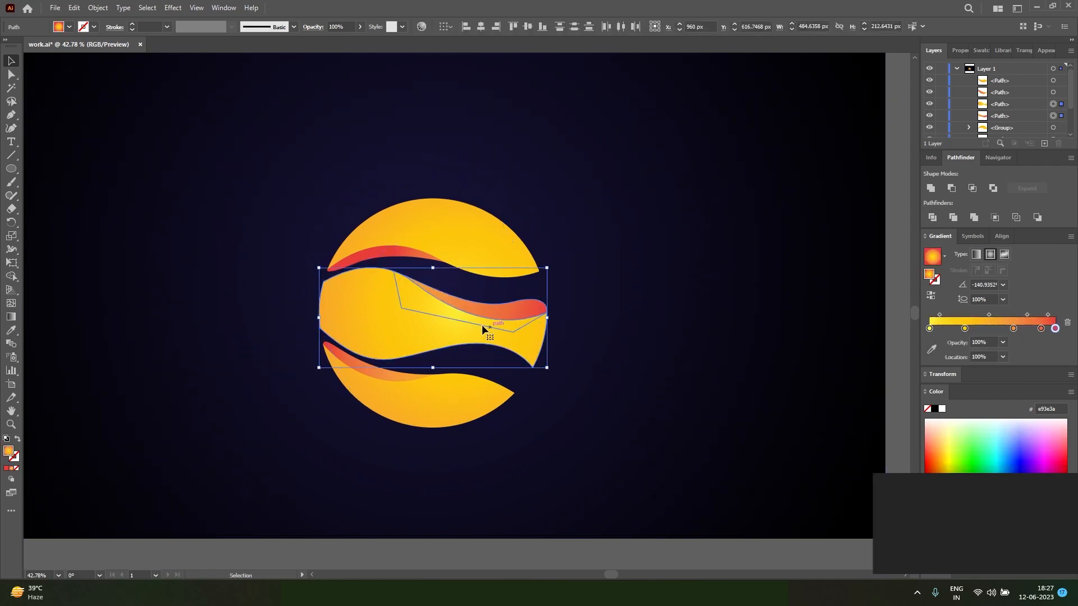
Step: Group the top piece with its fold, and the bottom piece with its fold
key(v)
click(456, 242)
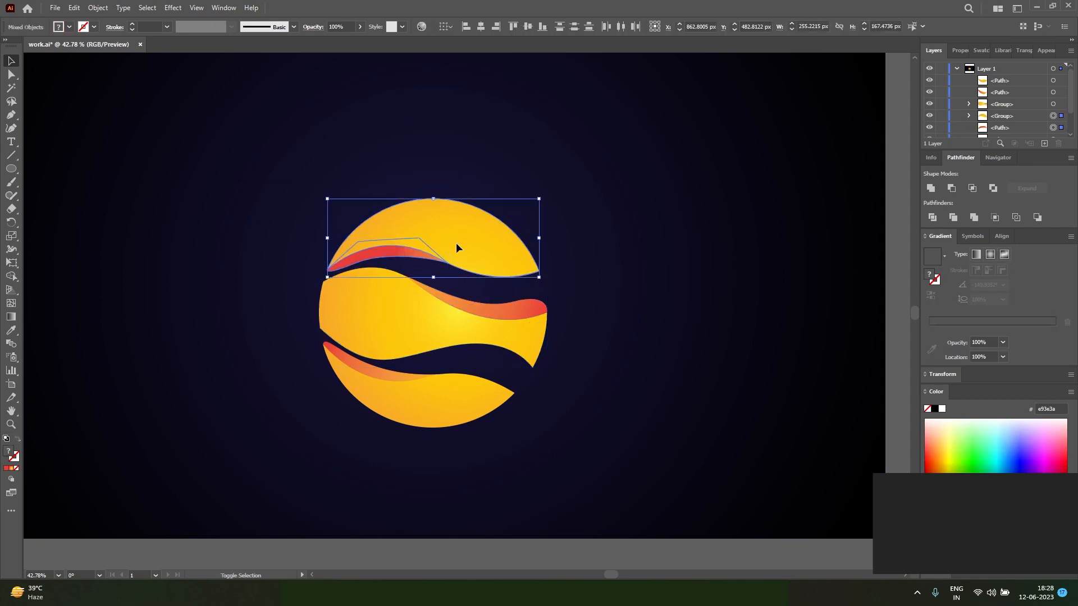
click(401, 379)
shift+click(441, 409)
key(ctrl+g)
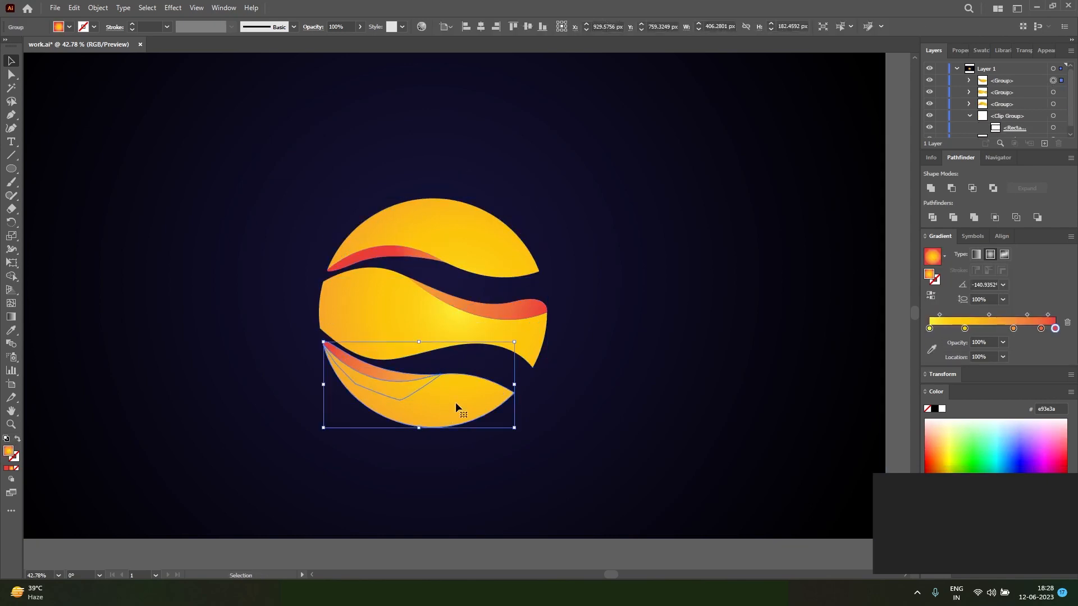
Step: Draw a closed curved stem above the globe with the Pen tool, wide at the top and tapering to a point at the bottom
scroll(488, 253, up, 3)
key(p)
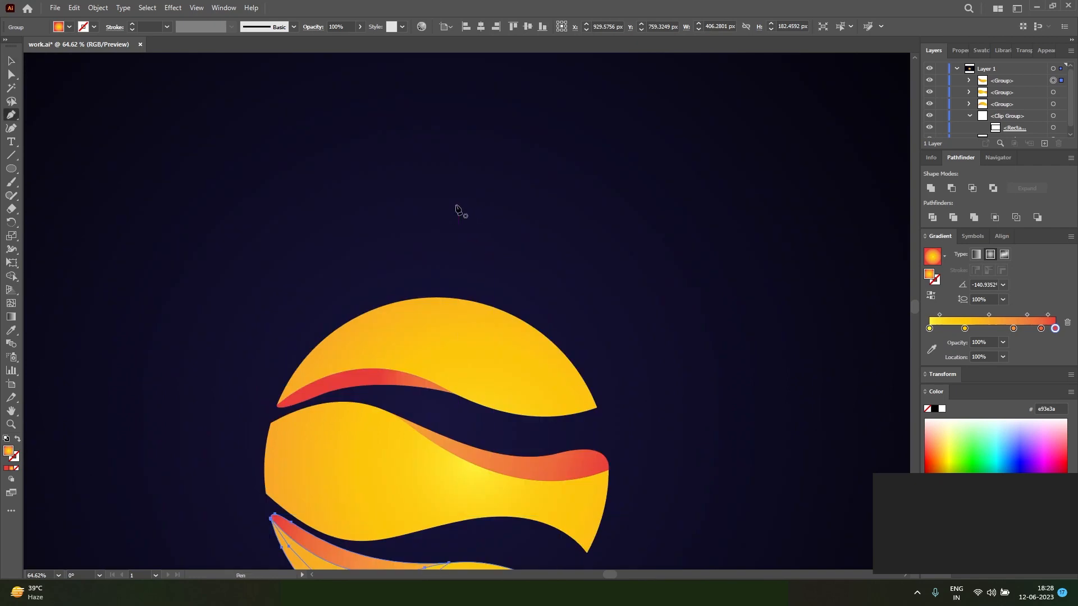
click(455, 205)
drag(436, 333, 436, 340)
key(ctrl+z)
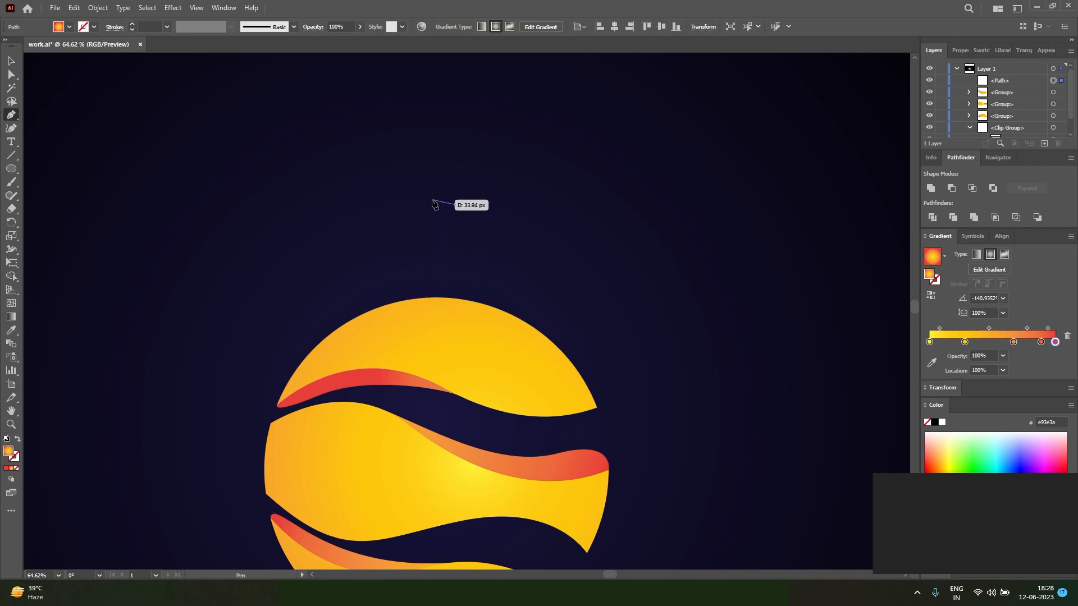
click(432, 200)
drag(442, 325, 440, 328)
click(426, 285)
drag(455, 205, 458, 198)
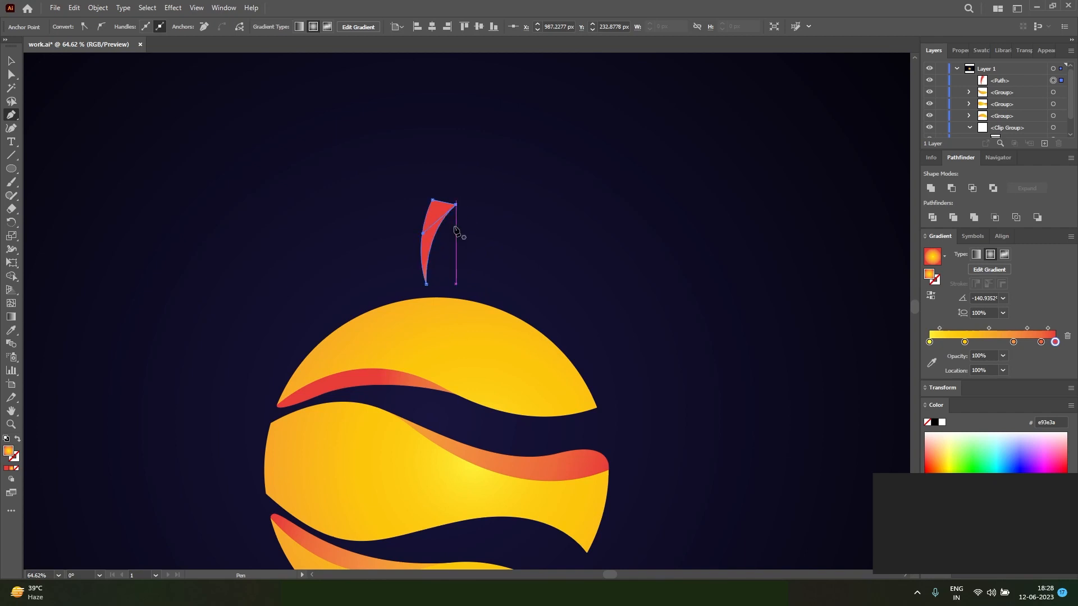
Step: Round the corners of the stem's wide upper end into a smooth rounded head
key(v)
click(455, 227)
drag(440, 220, 527, 183)
key(a)
click(450, 196)
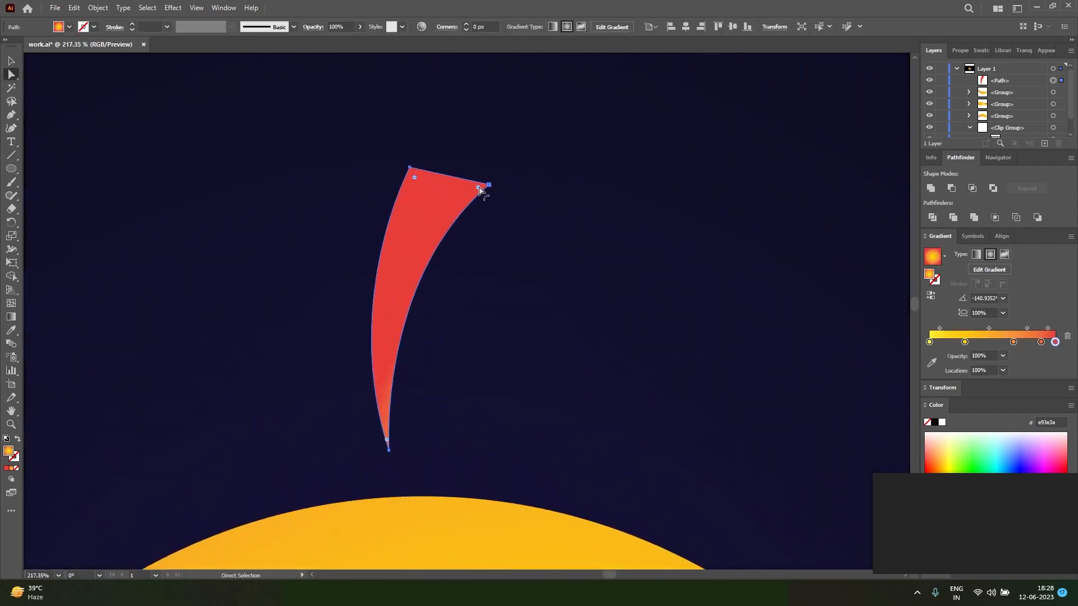
drag(414, 182, 313, 281)
click(519, 257)
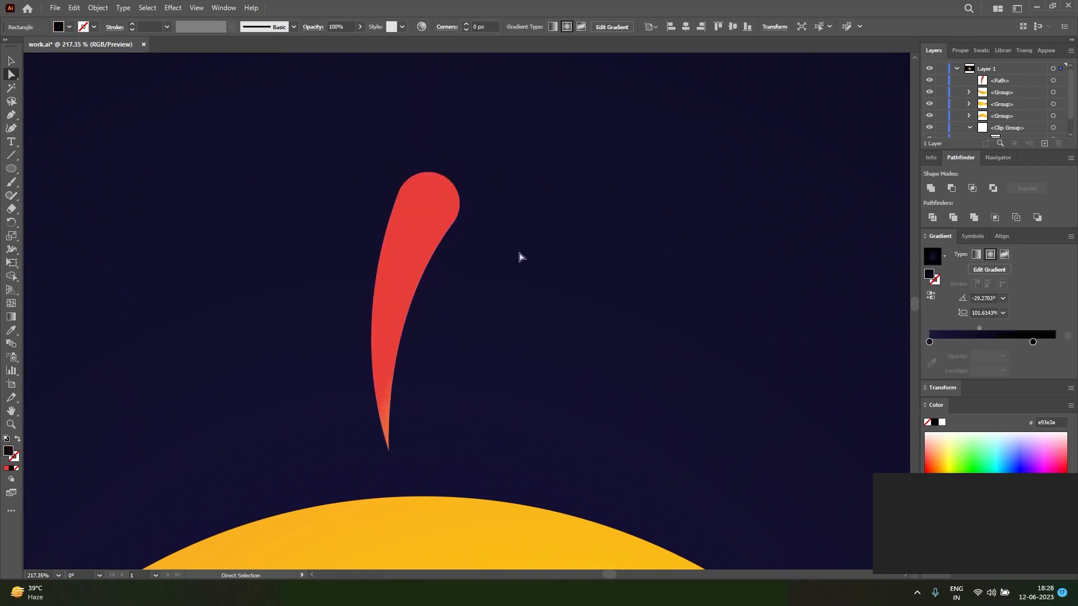
Step: Draw an ellipse about 24 by 17 px over the stem's rounded head and rotate both shapes slightly clockwise
key(l)
drag(412, 188, 454, 205)
key(v)
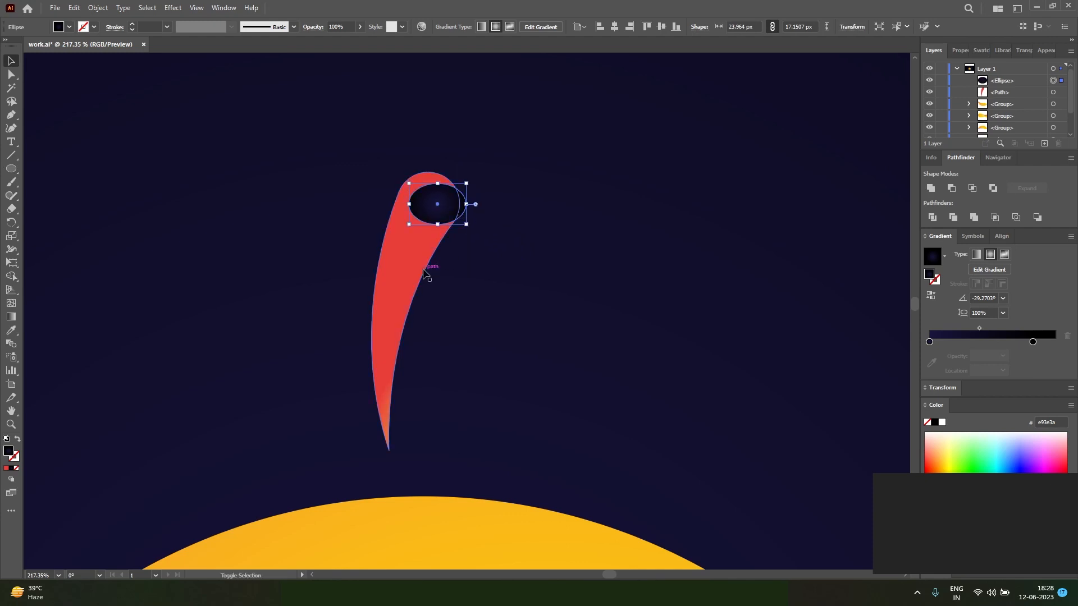
shift+click(423, 268)
drag(471, 169, 546, 156)
click(539, 168)
Step: Enlarge and reposition the ellipse on the stem's head, then cut it out of the stem with Minus Front
click(486, 188)
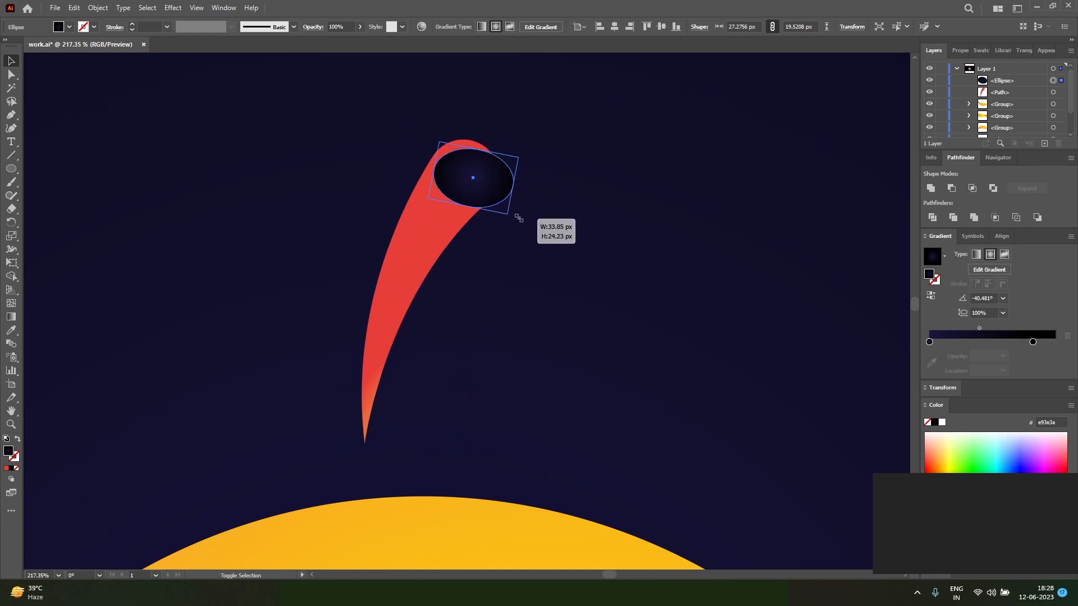
drag(484, 188, 511, 227)
drag(483, 186, 474, 184)
drag(500, 224, 481, 181)
shift+click(426, 225)
click(951, 188)
click(502, 277)
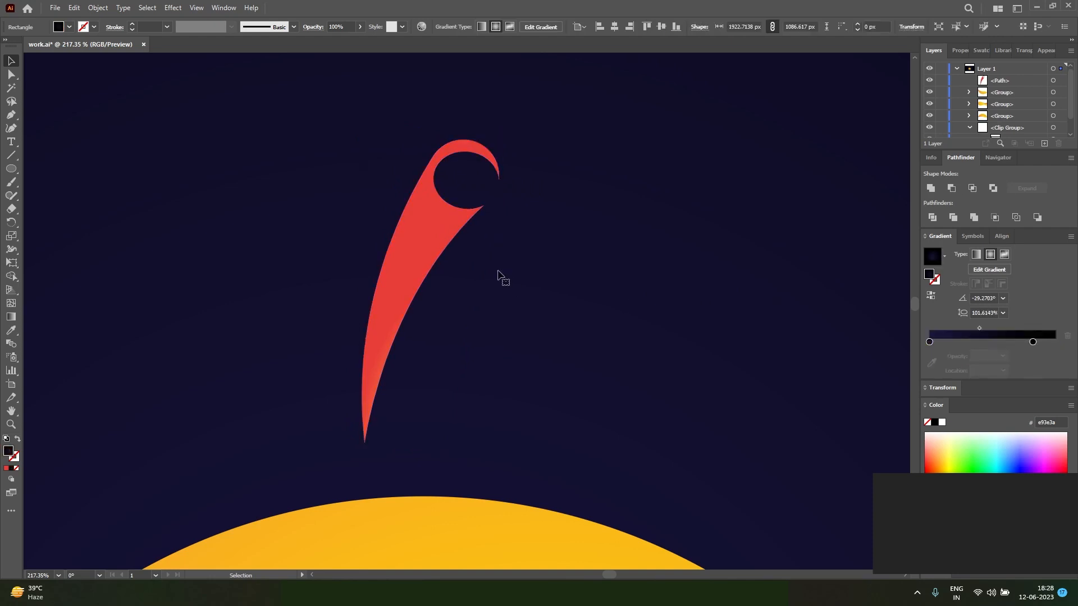
Step: Draw the curved upper and lower edges of a leaf about 167 px wide to the left of the stem with the Pen tool
ctrl+alt+click(363, 348)
ctrl+alt+click(363, 348)
key(p)
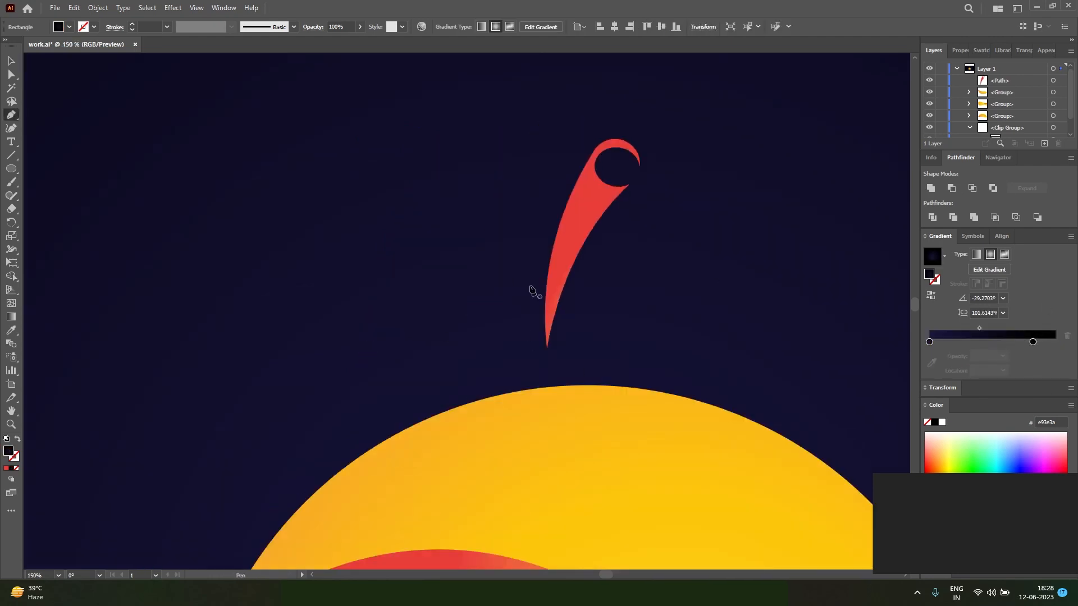
ctrl+alt+click(458, 273)
ctrl+alt+click(458, 273)
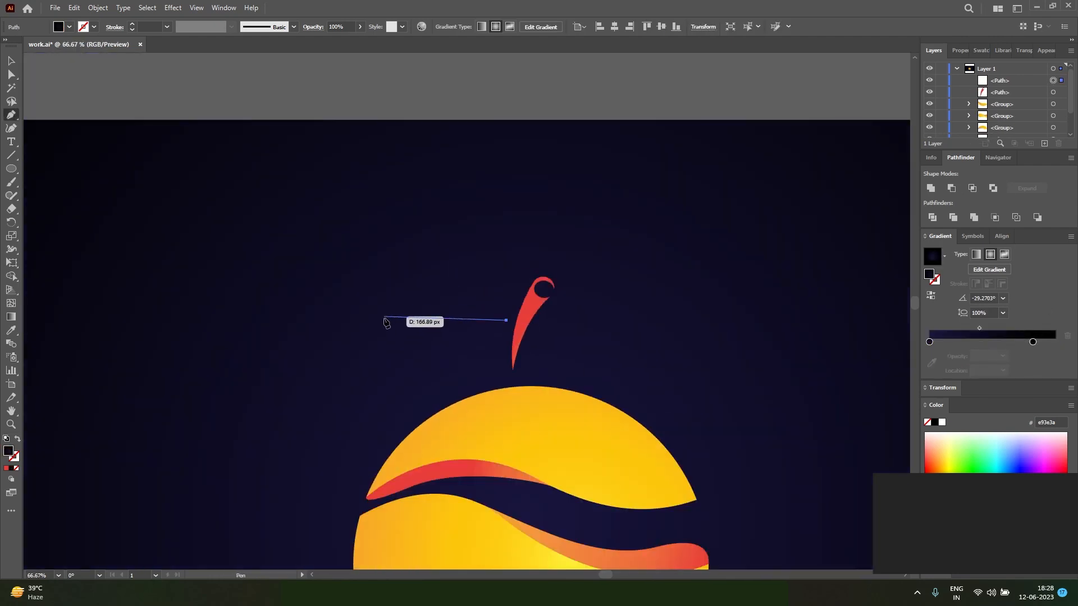
mouse_move(335, 384)
mouse_down()
mouse_move(322, 361)
mouse_move(322, 394)
mouse_up()
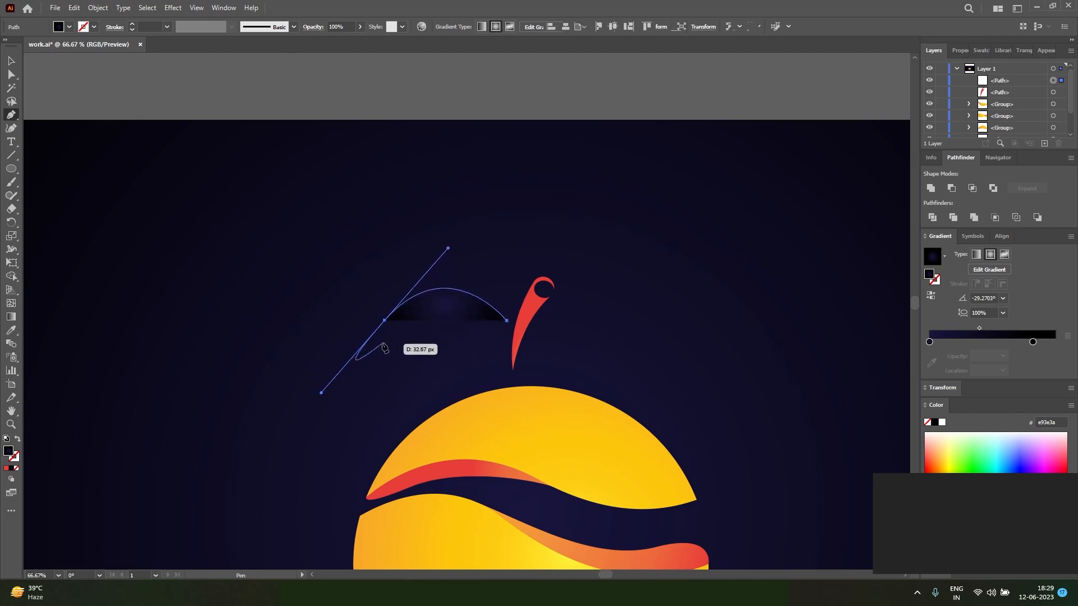
click(384, 321)
drag(495, 342, 564, 326)
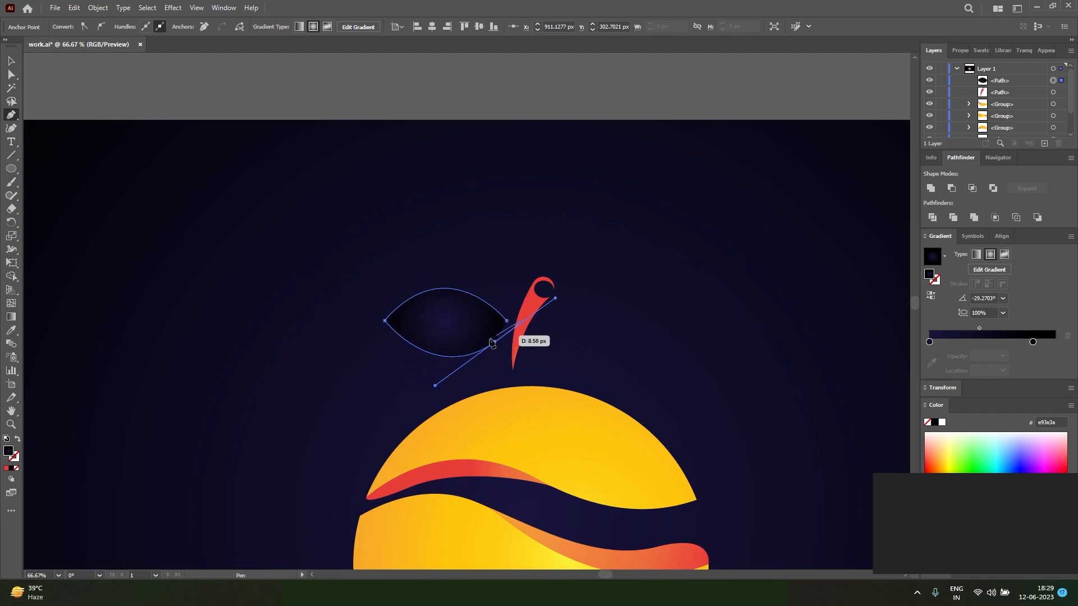
Step: Draw a vein notch from the leaf's right end into its middle, close the outline, and remove the extra right-hand anchor
drag(475, 323, 650, 320)
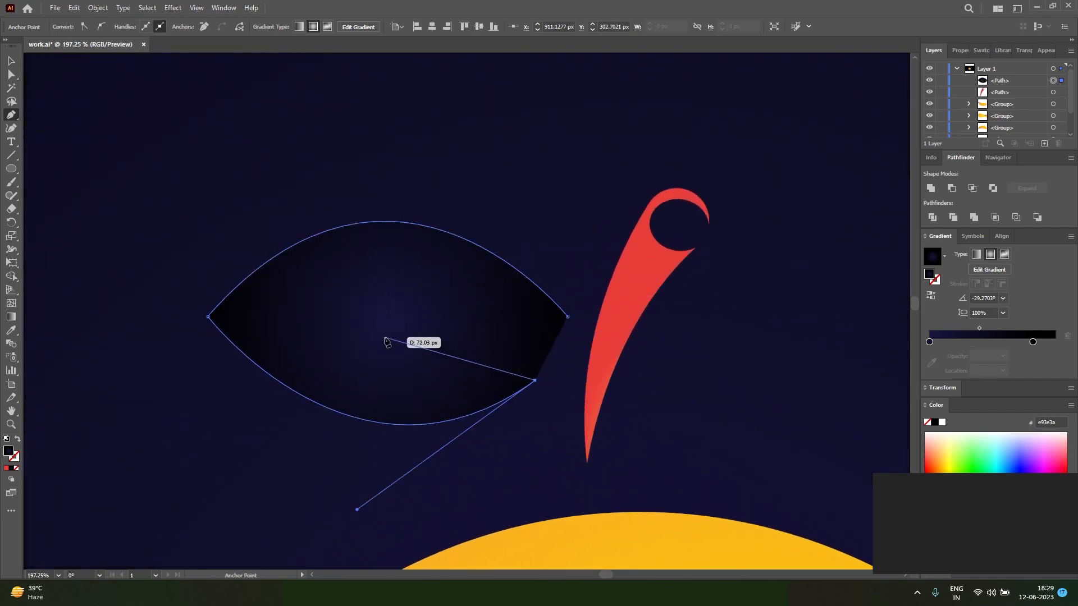
drag(334, 325, 222, 322)
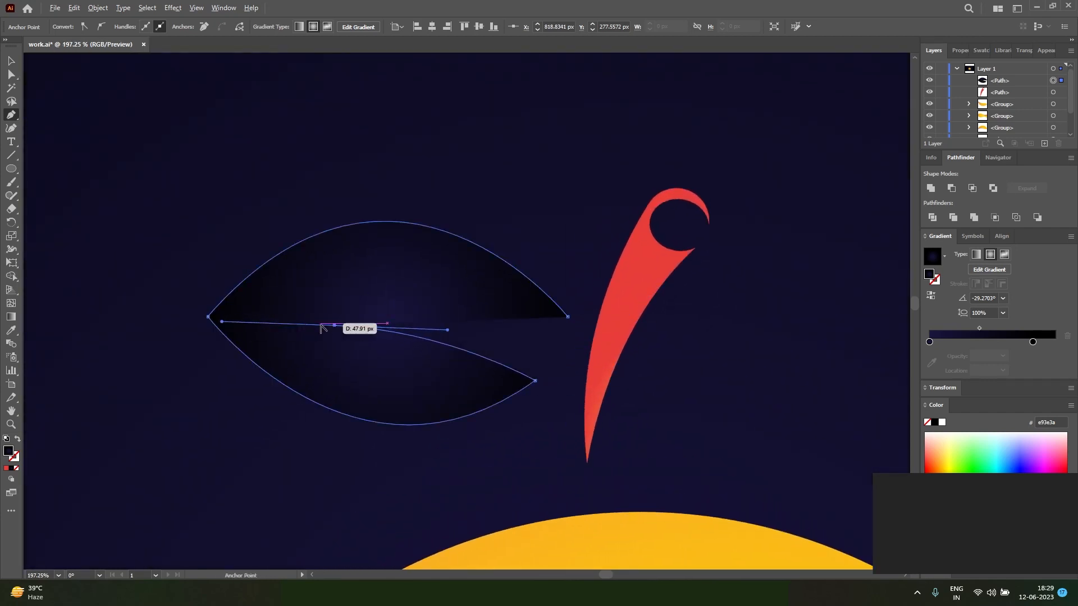
click(334, 326)
drag(556, 346, 618, 384)
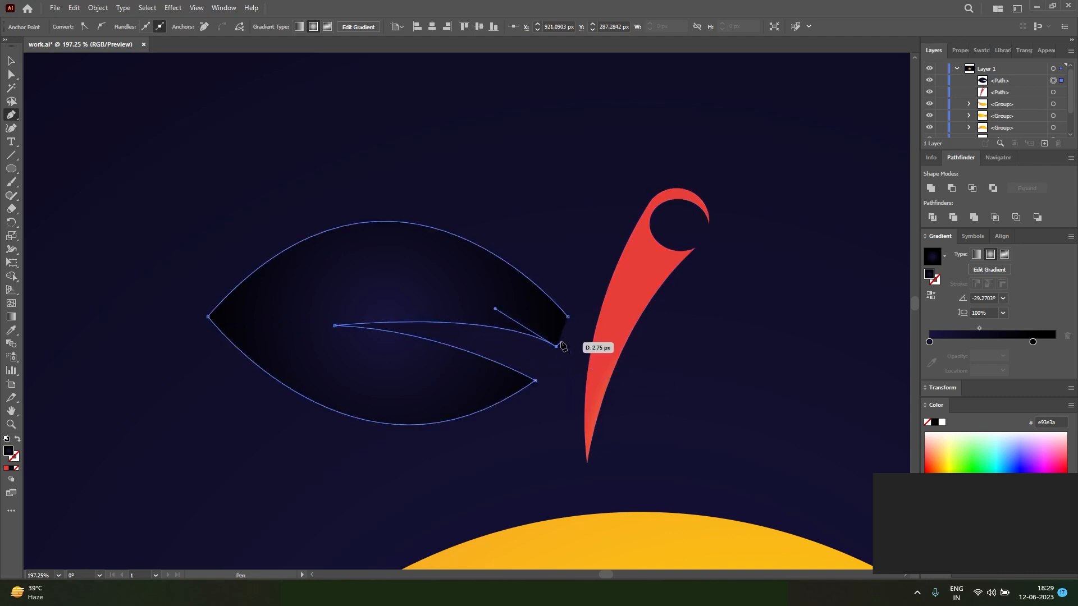
click(567, 317)
click(556, 346)
Step: Bend the notch's lower edge upwards and reposition the leaf's upper right corner higher to open the notch
key(a)
drag(568, 317, 537, 367)
click(335, 326)
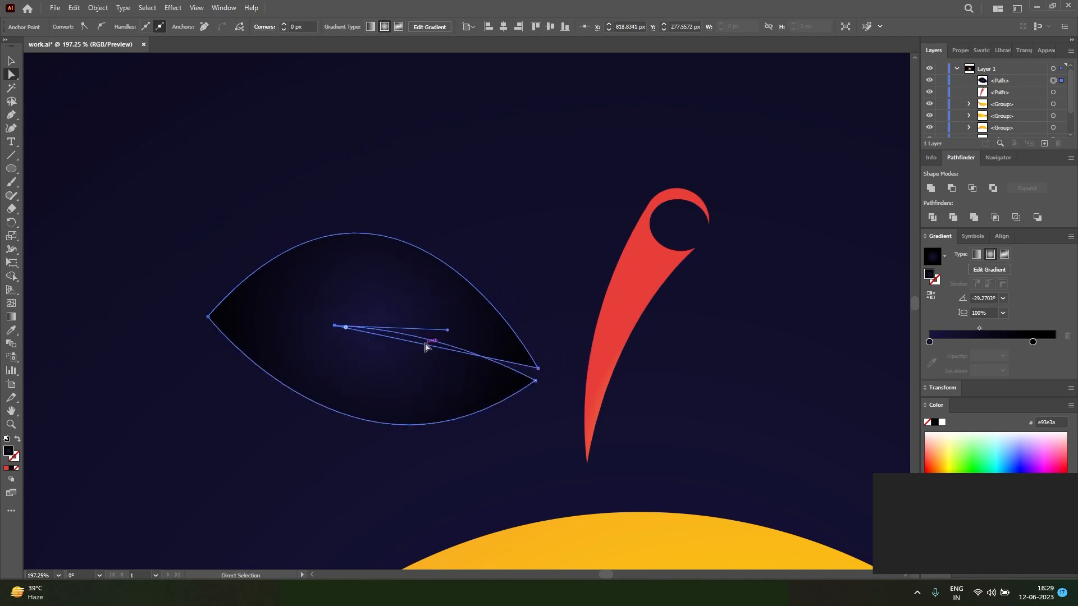
drag(448, 331, 431, 310)
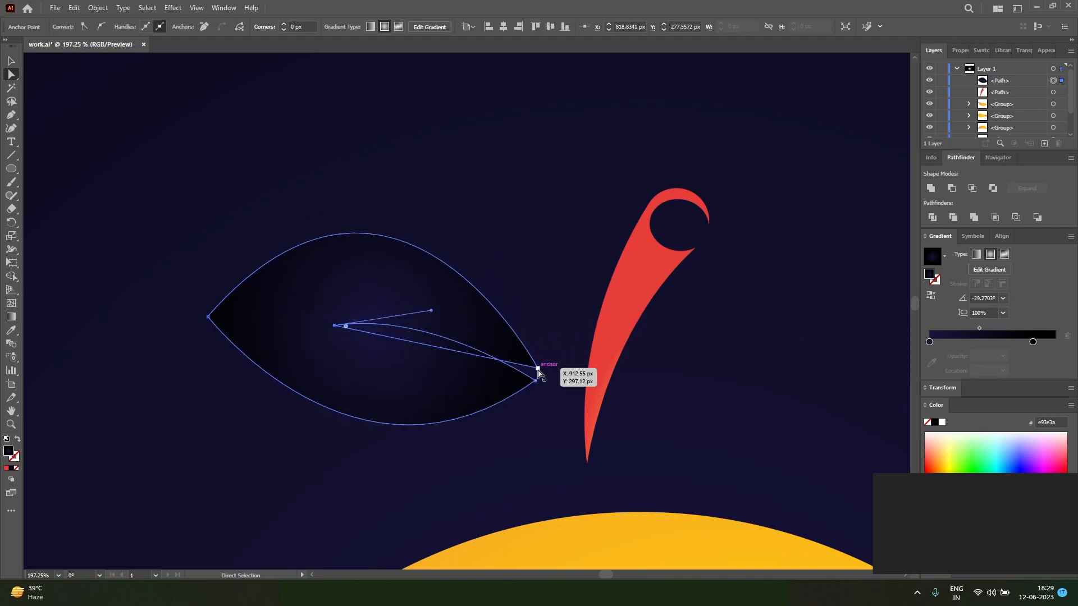
drag(537, 371, 540, 289)
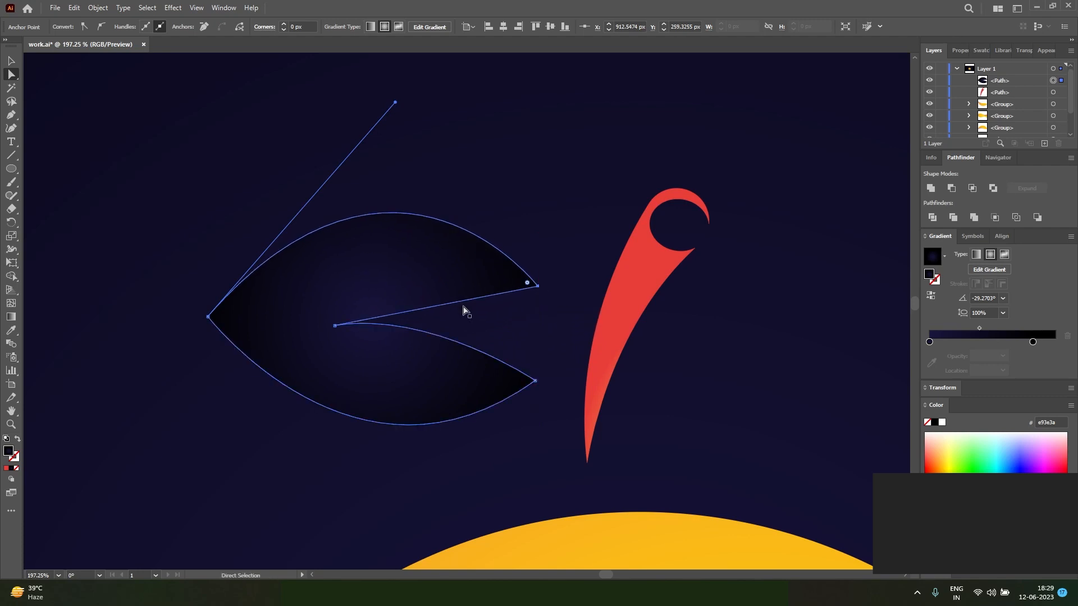
Step: Add an anchor point midway along the straight upper edge of the leaf's notch
key(p)
drag(454, 302, 433, 296)
drag(543, 302, 545, 344)
click(537, 287)
Step: Fill the leaf with solid green 4d8c03
double_click(10, 456)
click(683, 295)
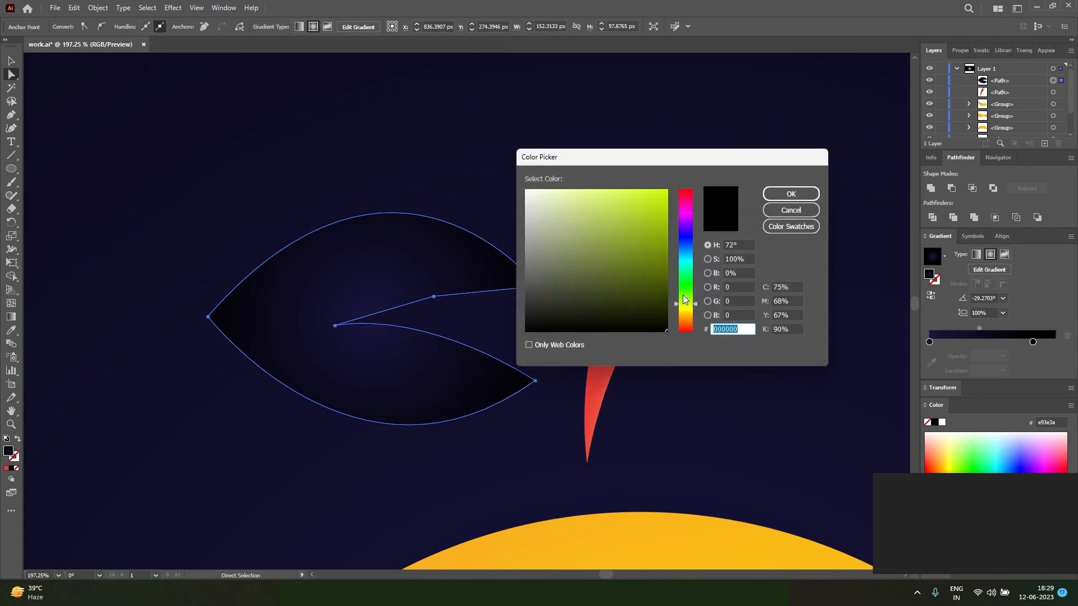
drag(680, 295, 682, 288)
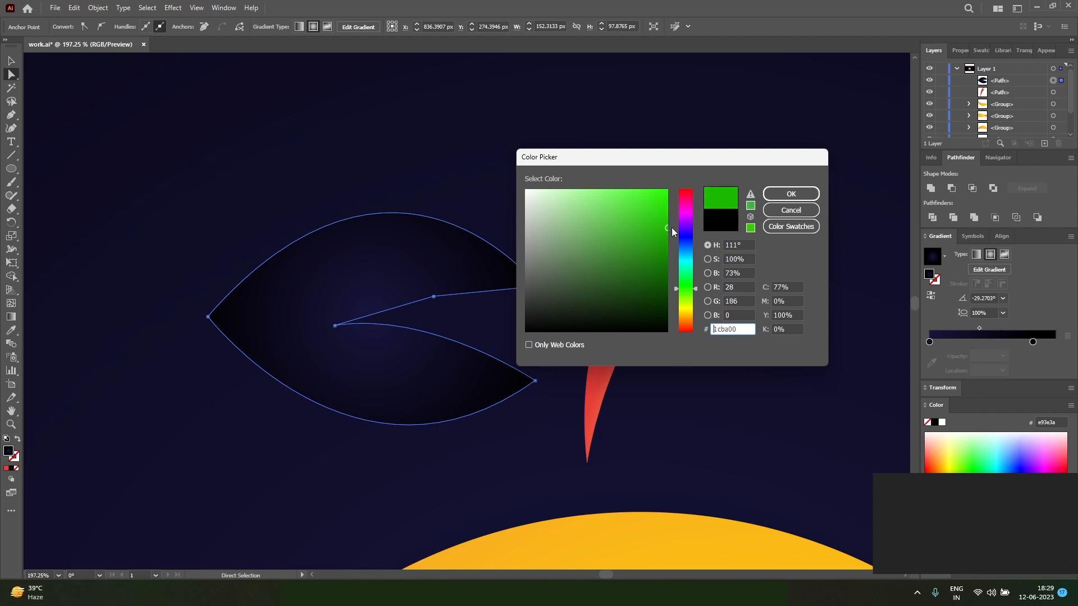
drag(686, 289, 686, 297)
click(665, 254)
click(775, 199)
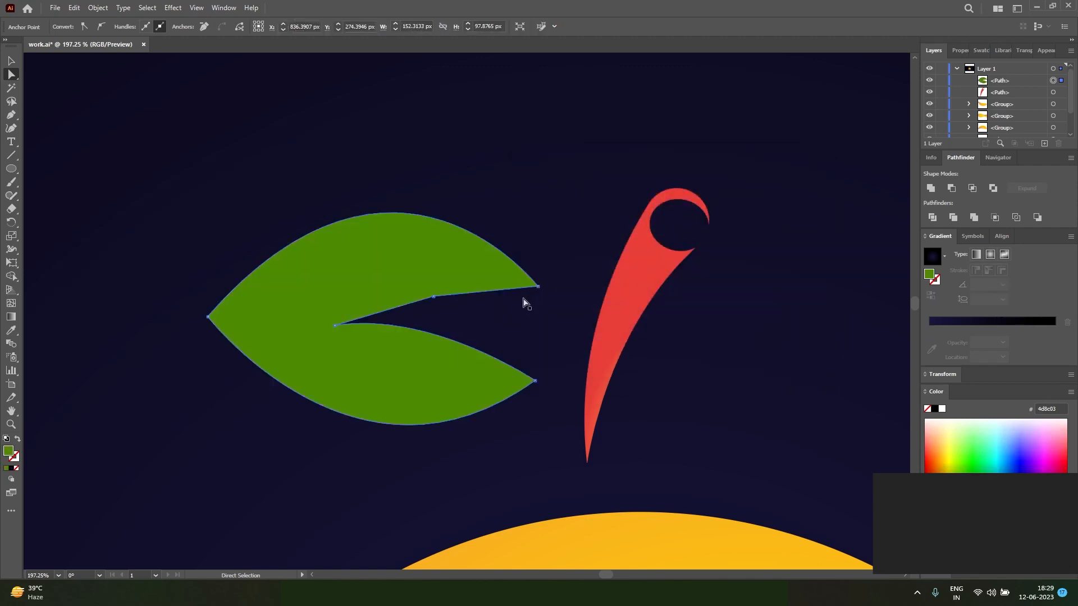
Step: Move the leaf's upper right corner down towards the lower one and round the notch's upper-edge corner into a curve
drag(538, 287, 537, 365)
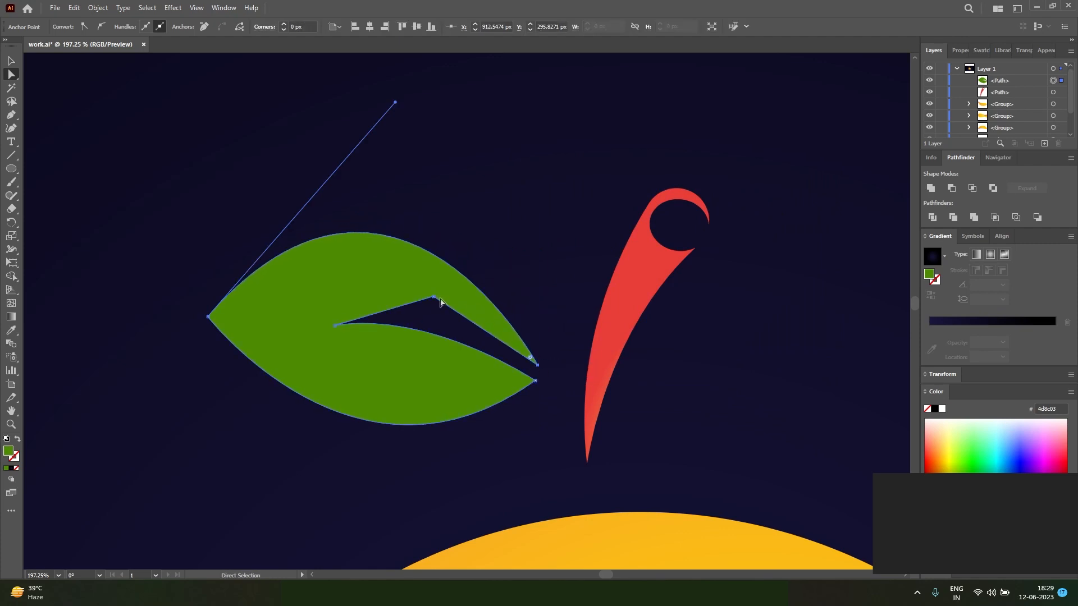
drag(432, 308, 421, 400)
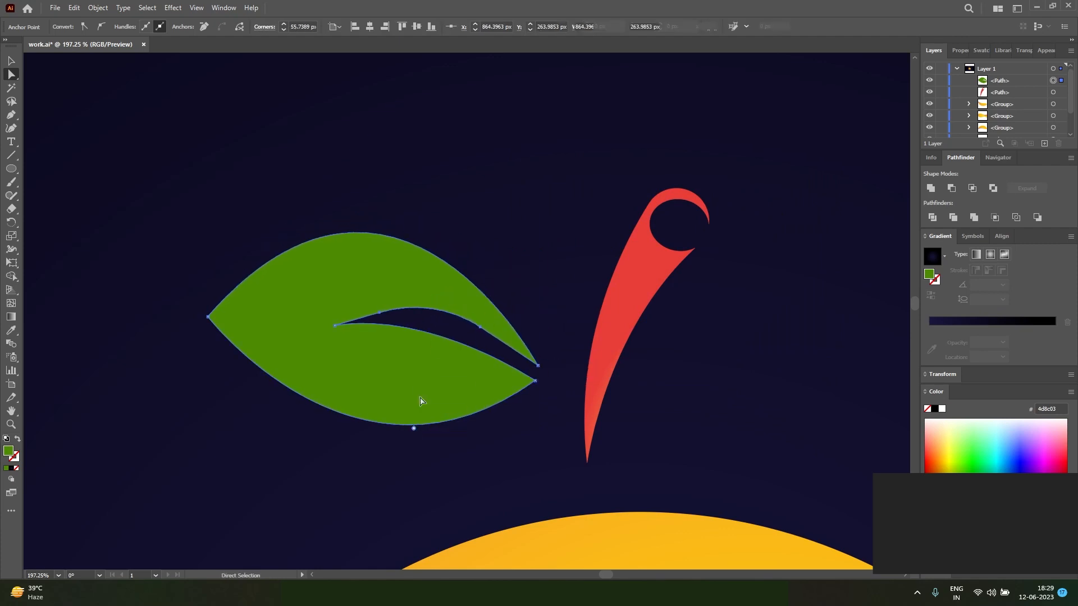
scroll(423, 387, down, 2)
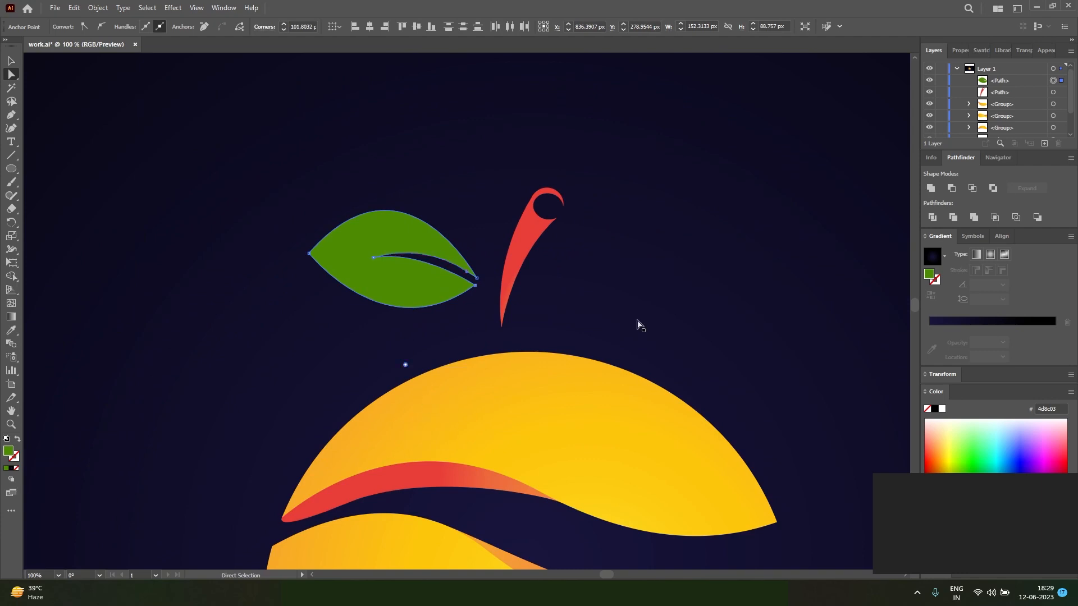
Step: Extend the notch's inner tip towards the leaf's left tip and isolate the leaf path for editing
scroll(522, 277, up, 5)
drag(361, 264, 328, 285)
double_click(362, 264)
key(ctrl+minus)
key(ctrl+minus)
key(ctrl+minus)
Step: Move the anchor on the notch's upper edge upwards and round its corner to a radius of about 107 px
click(358, 294)
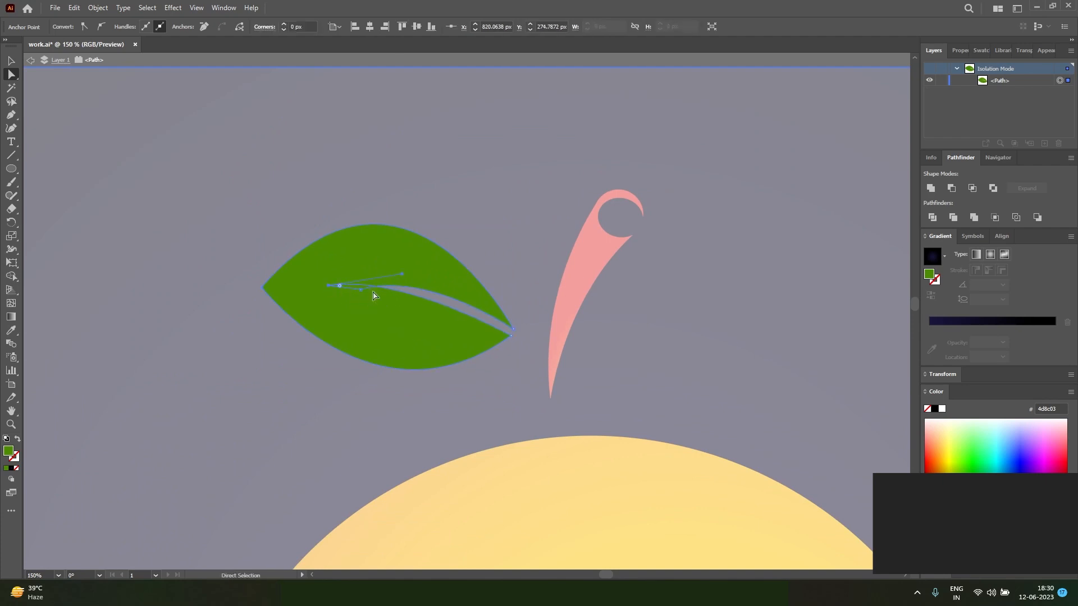
scroll(374, 296, up, 3)
drag(351, 287, 348, 269)
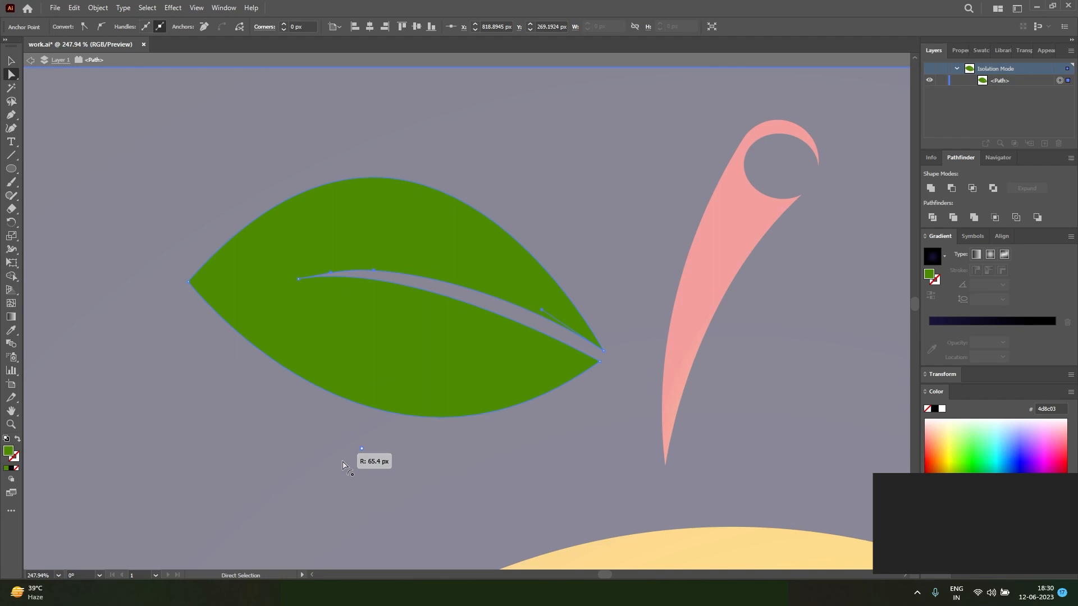
click(559, 370)
scroll(422, 418, down, 2)
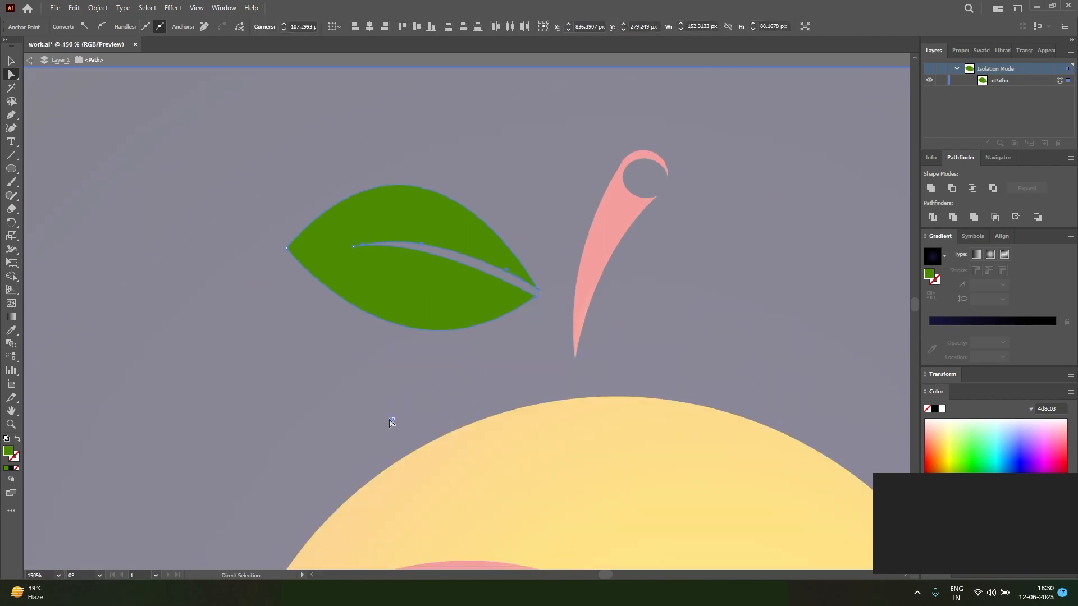
Step: Flatten the curve of the leaf's upper edge at its left tip and leave isolation mode
click(428, 258)
scroll(428, 258, up, 2)
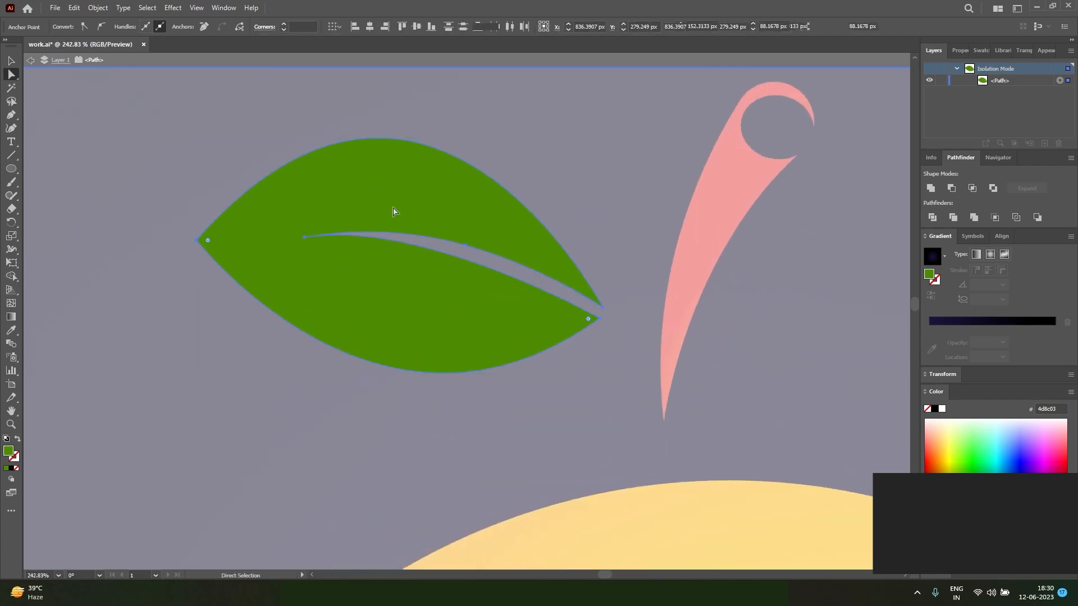
click(199, 242)
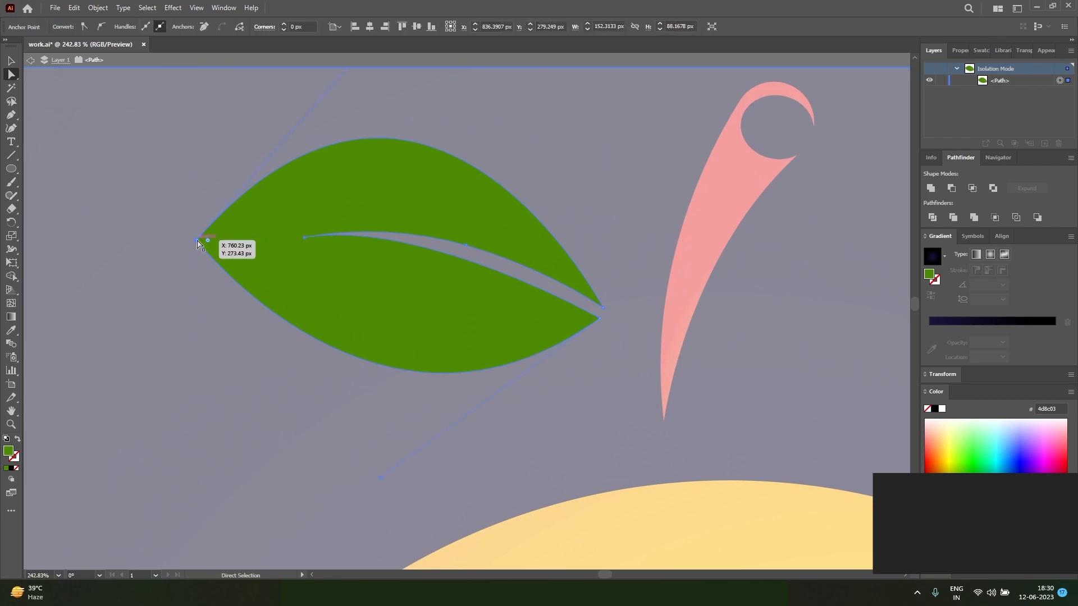
scroll(416, 169, up, 3)
drag(431, 123, 484, 198)
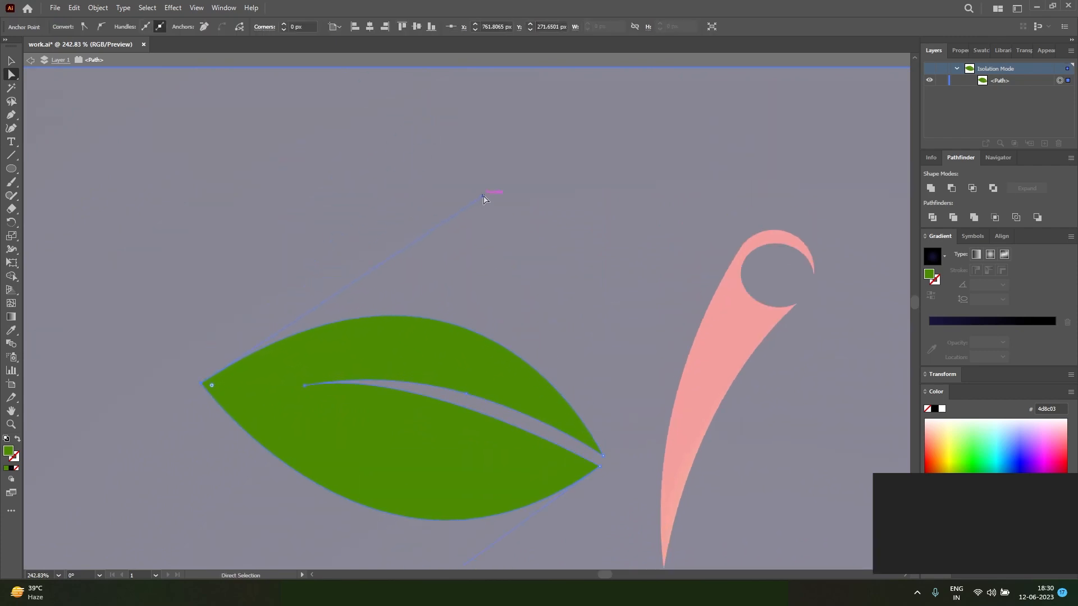
key(v)
click(516, 242)
ctrl+alt+click(578, 328)
ctrl+alt+click(579, 329)
ctrl+alt+click(502, 382)
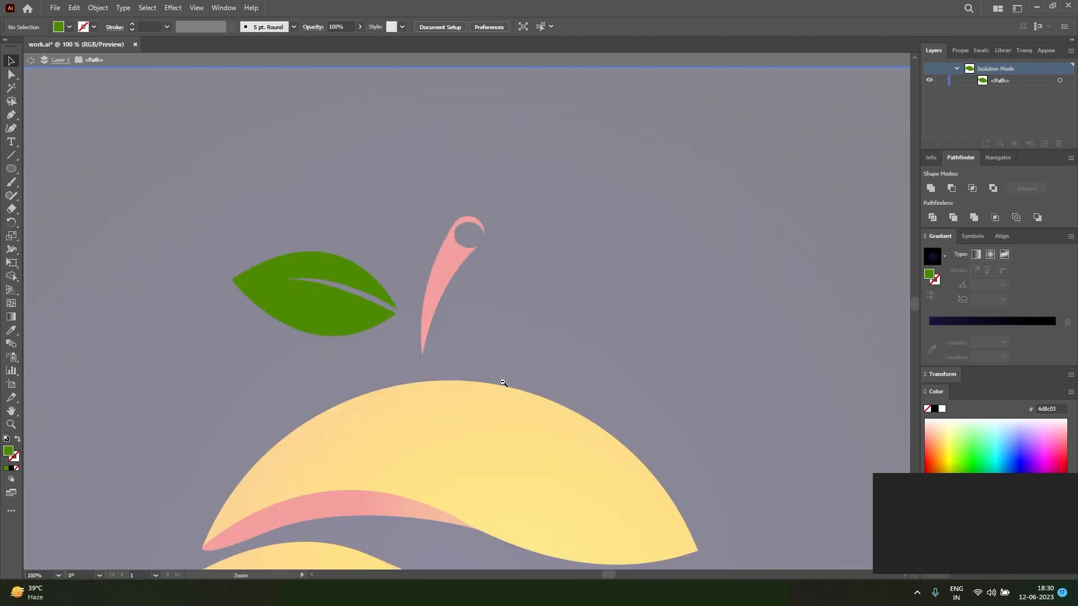
double_click(529, 350)
Step: Enlarge the leaf to about 189 px wide and 96 px high beside the stem
drag(407, 340, 422, 368)
drag(327, 310, 241, 266)
drag(396, 365, 400, 378)
drag(244, 279, 289, 301)
Step: Duplicate the leaf about 220 px to the right of the original and reflect the copy across the vertical axis
drag(363, 380, 605, 373)
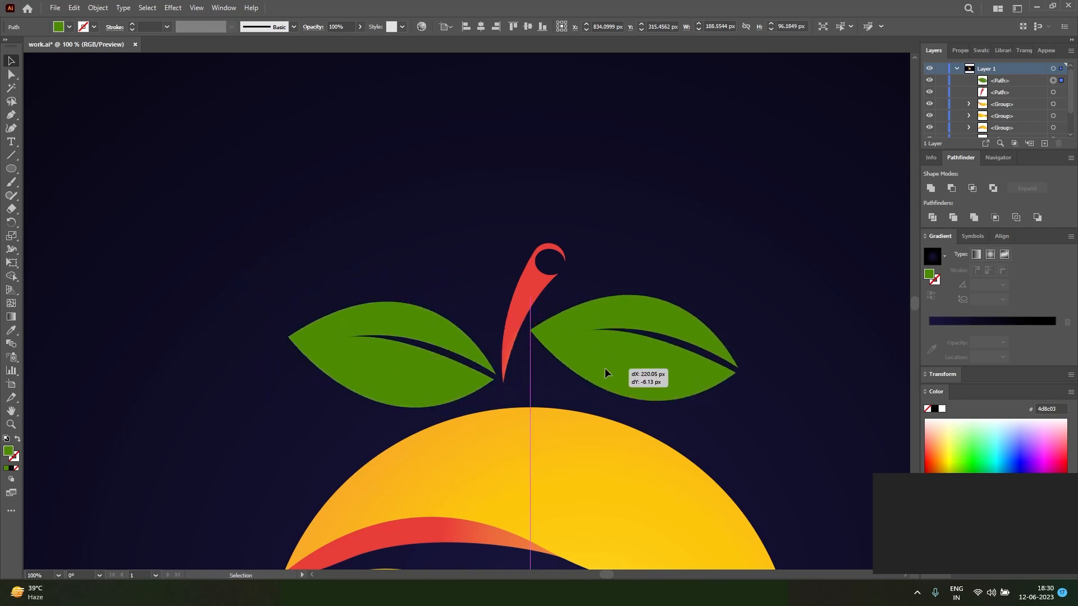
right_click(605, 373)
mouse_move(673, 301)
click(750, 337)
key(Return)
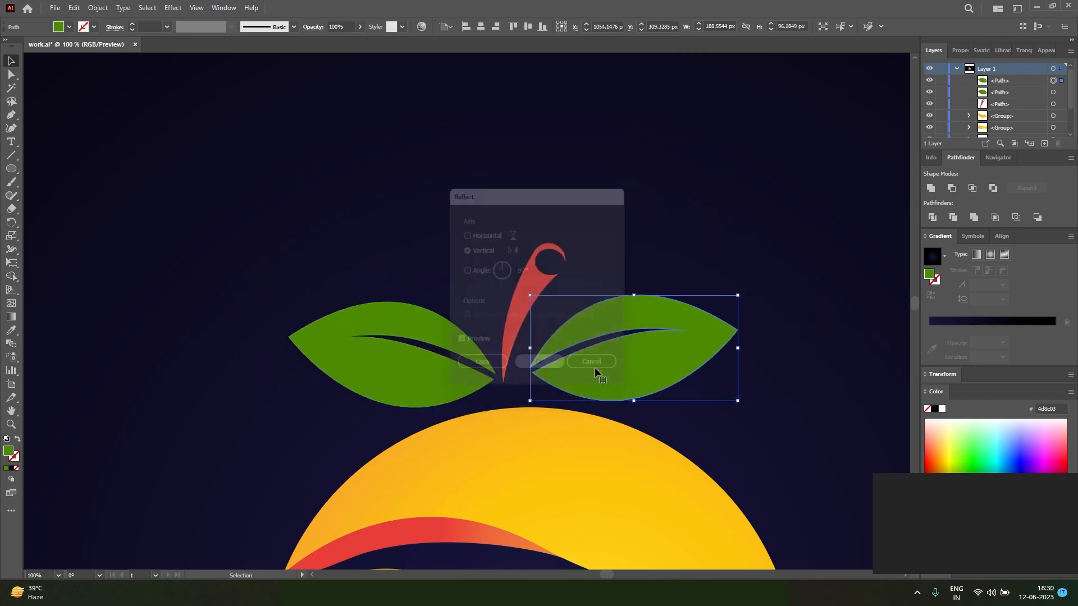
drag(738, 294, 845, 239)
key(ctrl+z)
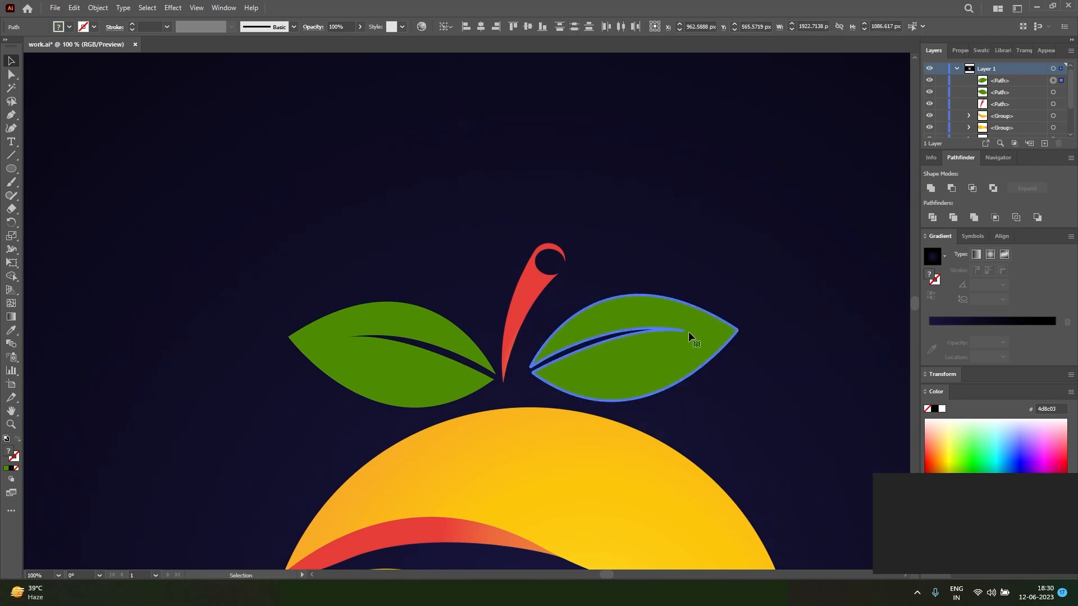
drag(756, 406, 756, 407)
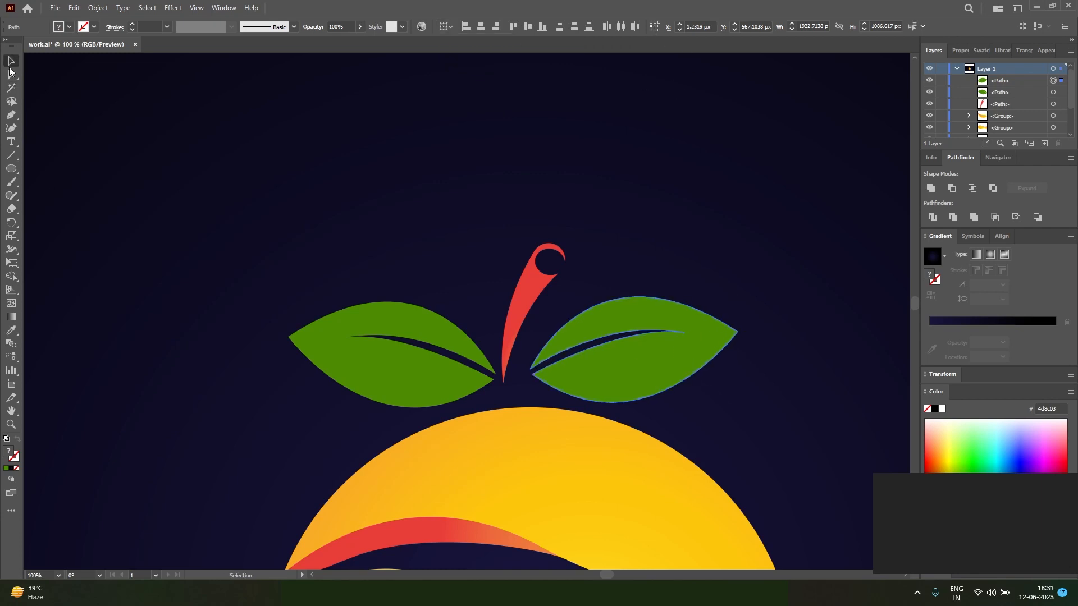
scroll(596, 337, down, 3)
key(space)
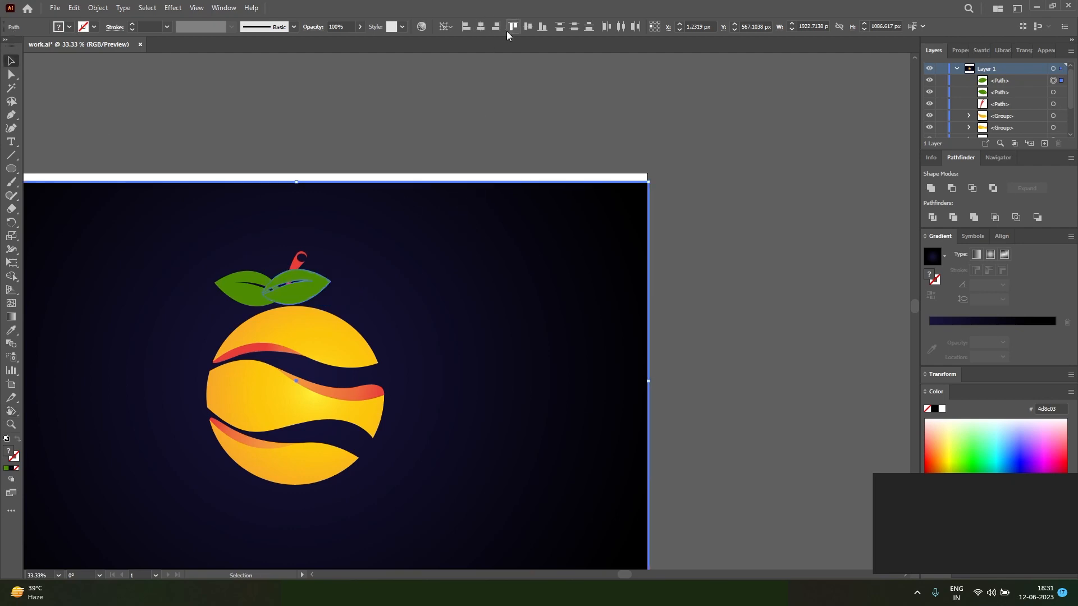
Step: Center the dark background rectangle horizontally and vertically on the artboard
click(432, 213)
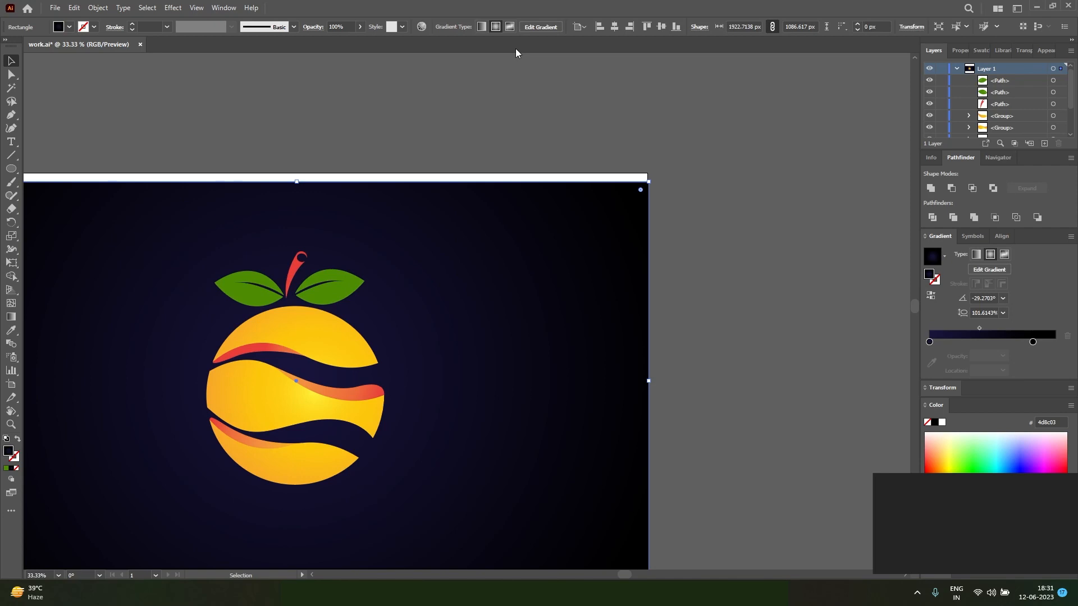
click(614, 27)
click(661, 27)
Step: Enlarge the right leaf and reposition it so its inner tip sits beside the base of the stem
scroll(433, 270, left, 1)
scroll(433, 270, up, 3)
click(447, 254)
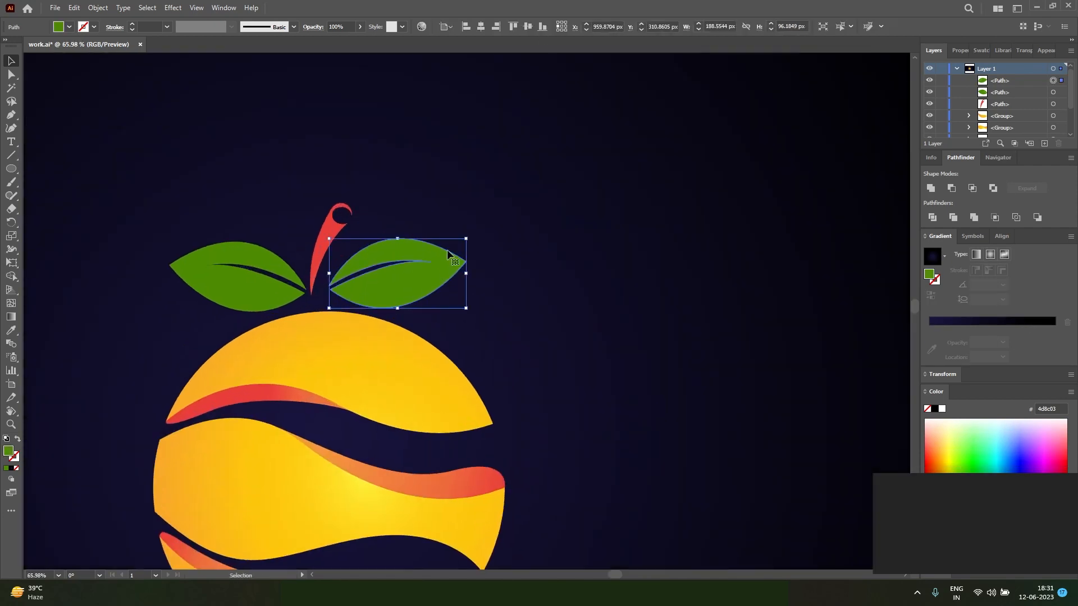
drag(469, 236, 544, 186)
drag(482, 270, 475, 275)
drag(543, 315, 547, 303)
drag(453, 281, 453, 272)
drag(530, 185, 424, 234)
Step: Shrink the left leaf towards the stem and nudge the right leaf slightly upwards
click(225, 276)
drag(167, 310, 268, 294)
scroll(295, 277, up, 2)
drag(413, 295, 413, 292)
Step: Replace the stem's fill with solid brown a5530a
key(a)
click(323, 258)
double_click(7, 451)
click(790, 210)
click(6, 468)
double_click(10, 454)
drag(687, 322, 687, 315)
click(659, 275)
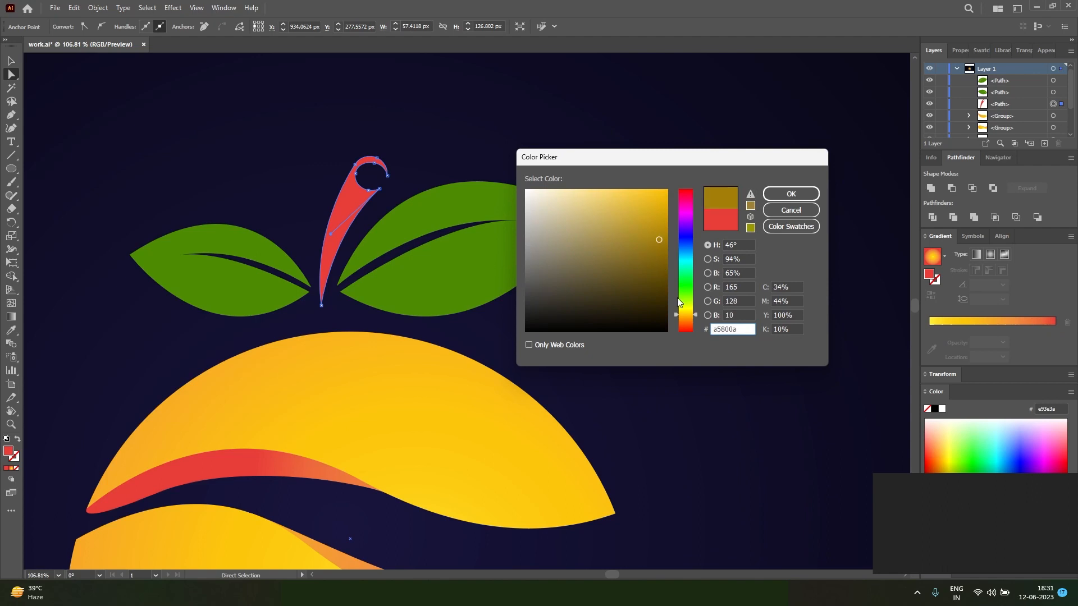
click(687, 321)
click(784, 194)
Step: Group the two green leaves with the brown stem
key(v)
click(547, 315)
ctrl+alt+click(542, 316)
ctrl+alt+click(542, 317)
ctrl+alt+click(543, 316)
ctrl+alt+click(542, 316)
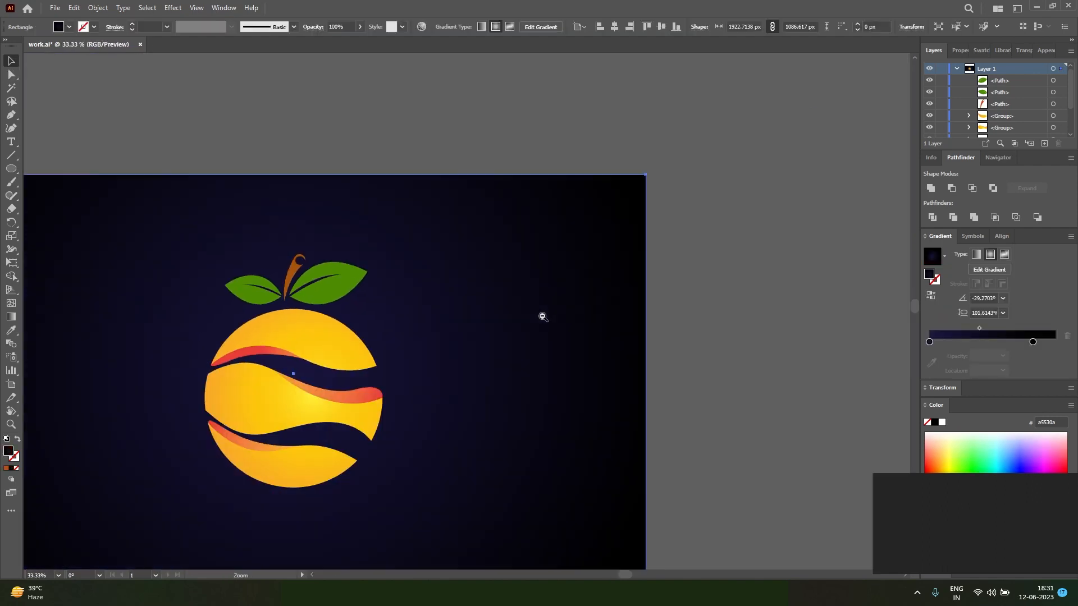
drag(440, 418, 534, 324)
click(414, 188)
drag(392, 214, 437, 194)
shift+click(379, 167)
key(ctrl+g)
Step: Combine the leaf-and-stem group and the three wavy globe pieces into one logo group
shift+click(385, 294)
shift+click(404, 409)
shift+click(350, 480)
shift+click(354, 490)
drag(370, 506, 373, 494)
scroll(392, 452, down, 3)
scroll(518, 434, up, 2)
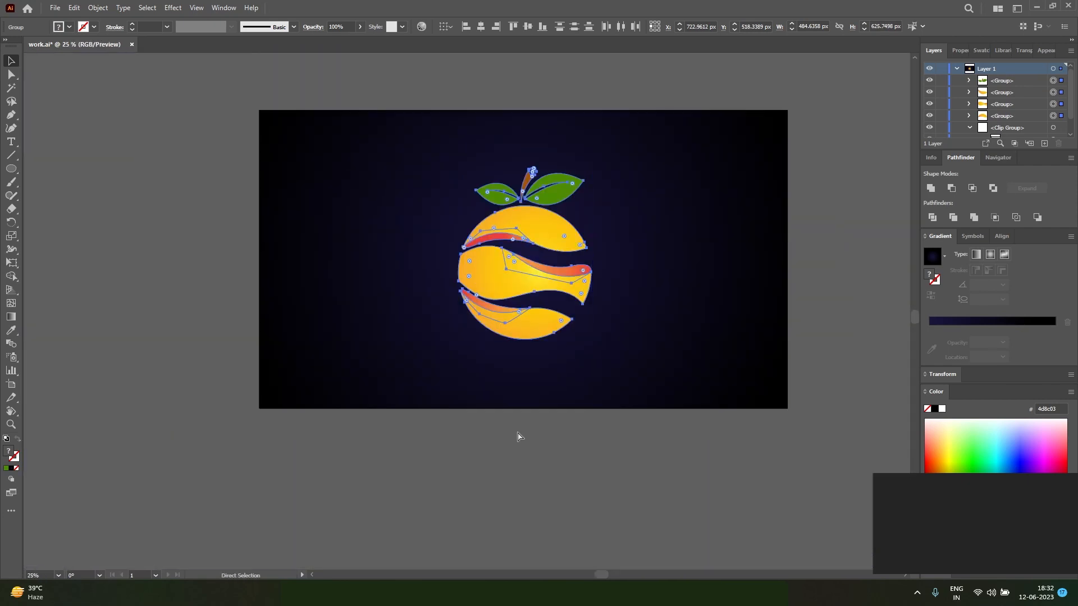
key(ctrl+g)
Step: Center the logo group horizontally and vertically on the artboard and deselect it
click(480, 27)
click(528, 26)
click(812, 315)
drag(707, 316, 655, 356)
click(577, 363)
click(593, 484)
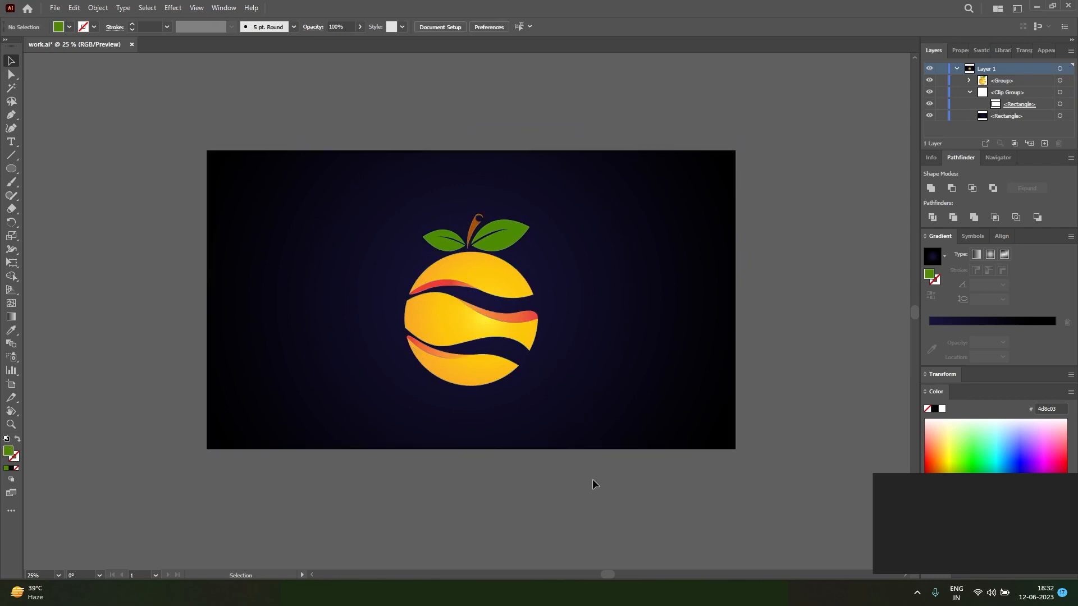
Step: Select only the logo group and enlarge it slightly and proportionally from its center
key(ctrl+a)
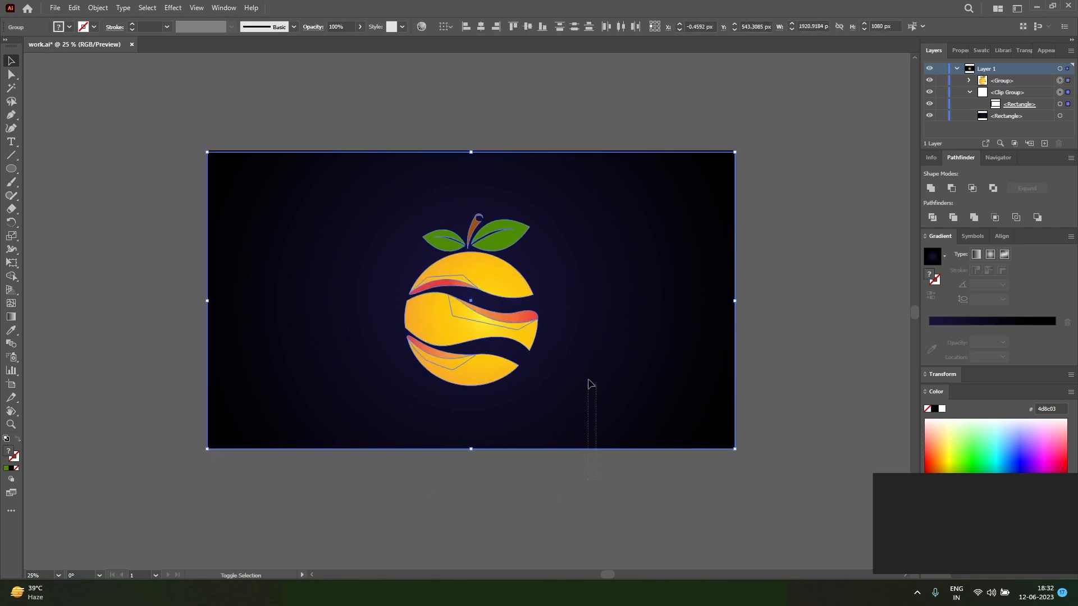
click(820, 204)
click(1060, 81)
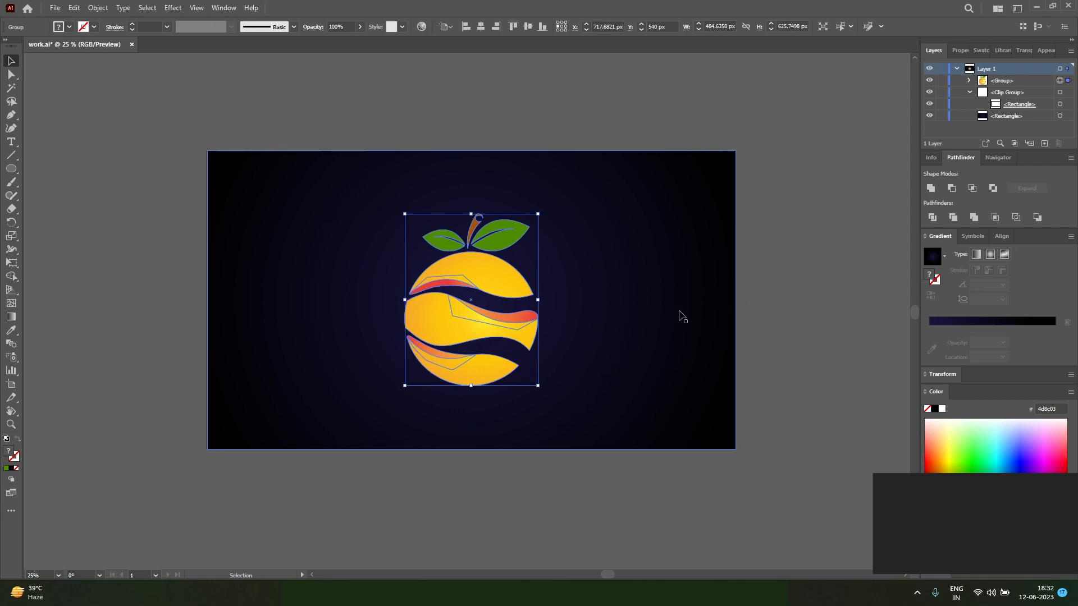
drag(538, 391, 546, 399)
click(599, 469)
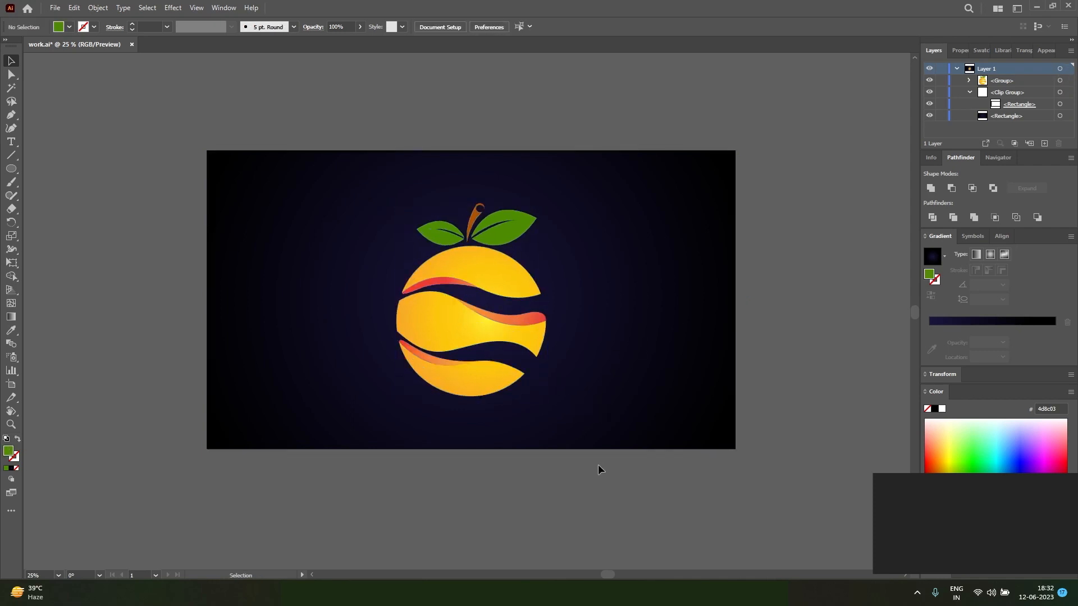